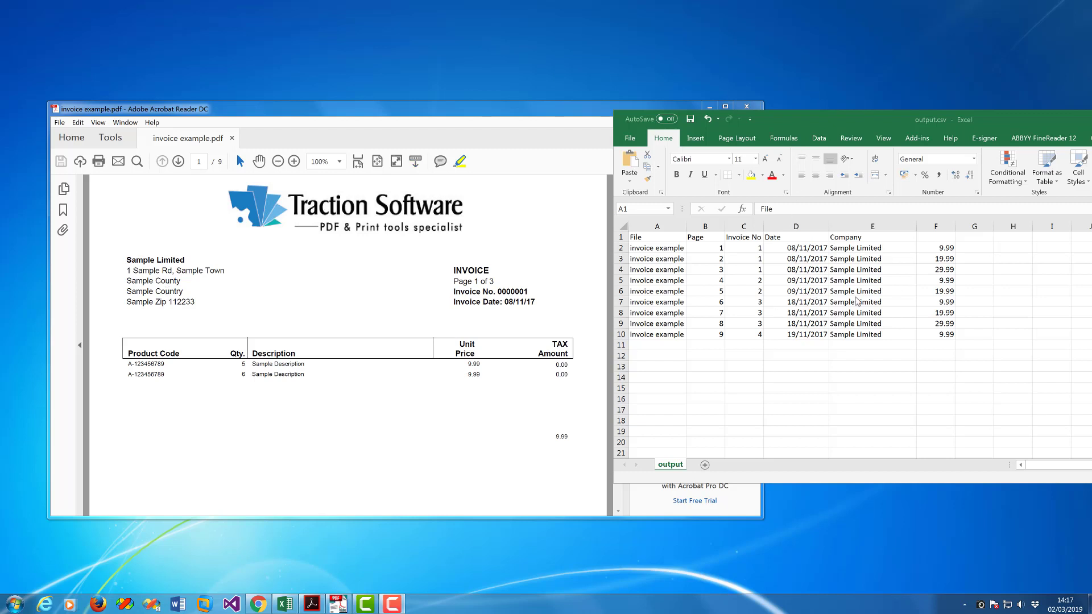
# Compare invoice number 0000001 on the PDF with the invoice numbers in spreadsheet column C.
pyautogui.click(353, 412)
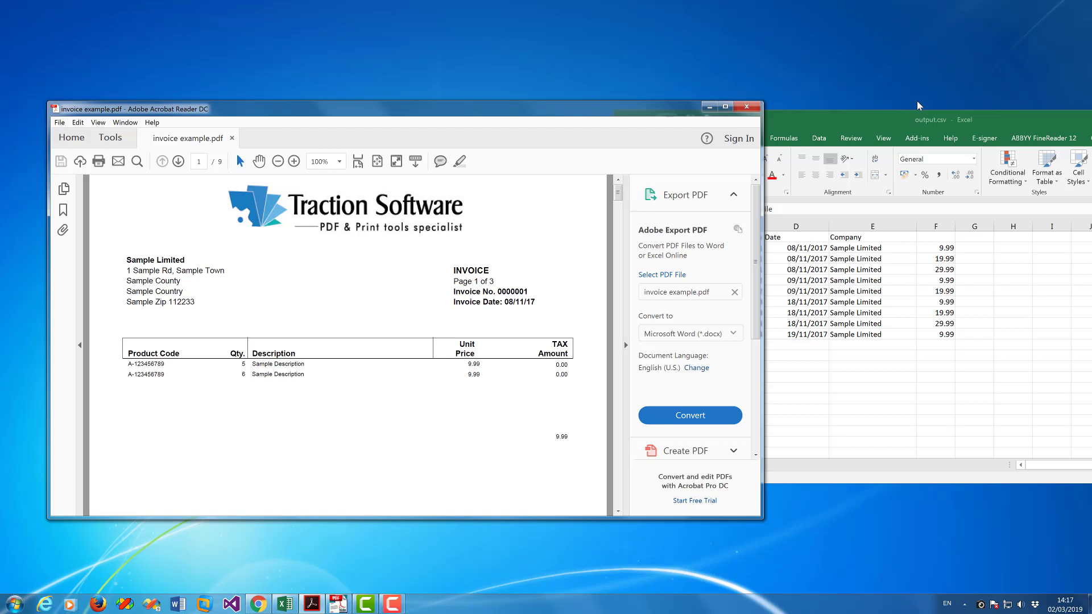
pyautogui.click(885, 124)
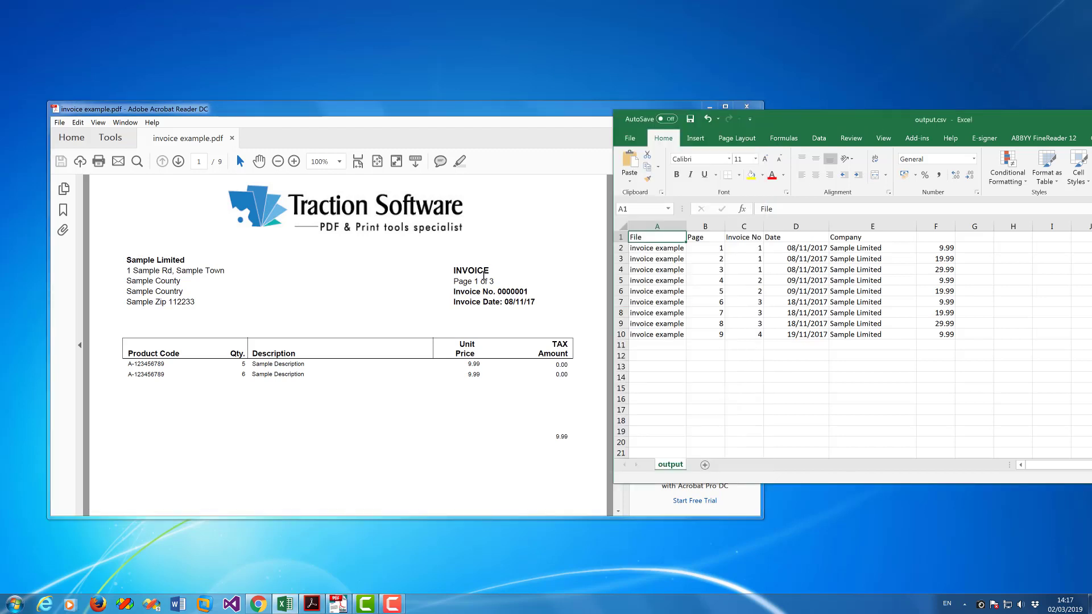
pyautogui.moveTo(528, 291); pyautogui.dragTo(498, 292)
pyautogui.click(745, 267)
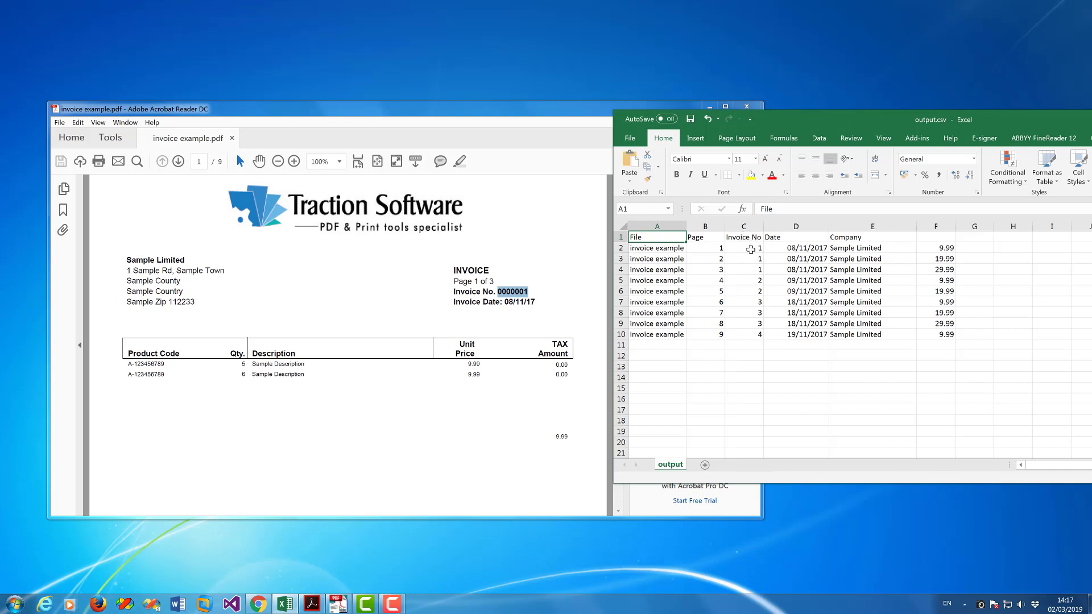
pyautogui.click(751, 249)
pyautogui.click(749, 279)
pyautogui.click(747, 336)
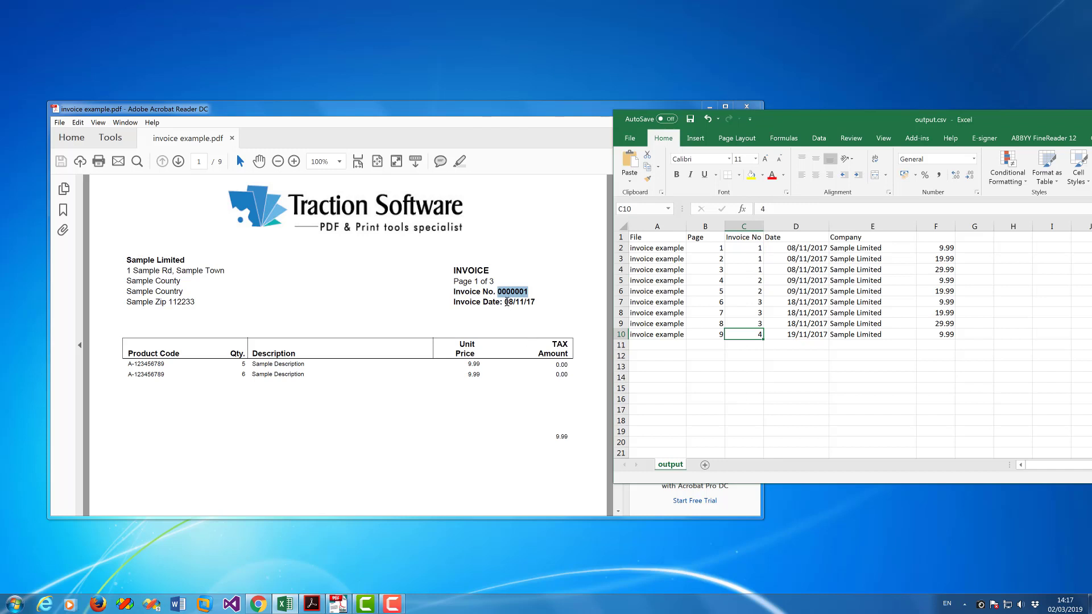
# Compare the invoice date 08/11/17 and company name Sample Limited with the spreadsheet.
pyautogui.moveTo(504, 302); pyautogui.dragTo(536, 302)
pyautogui.click(801, 246)
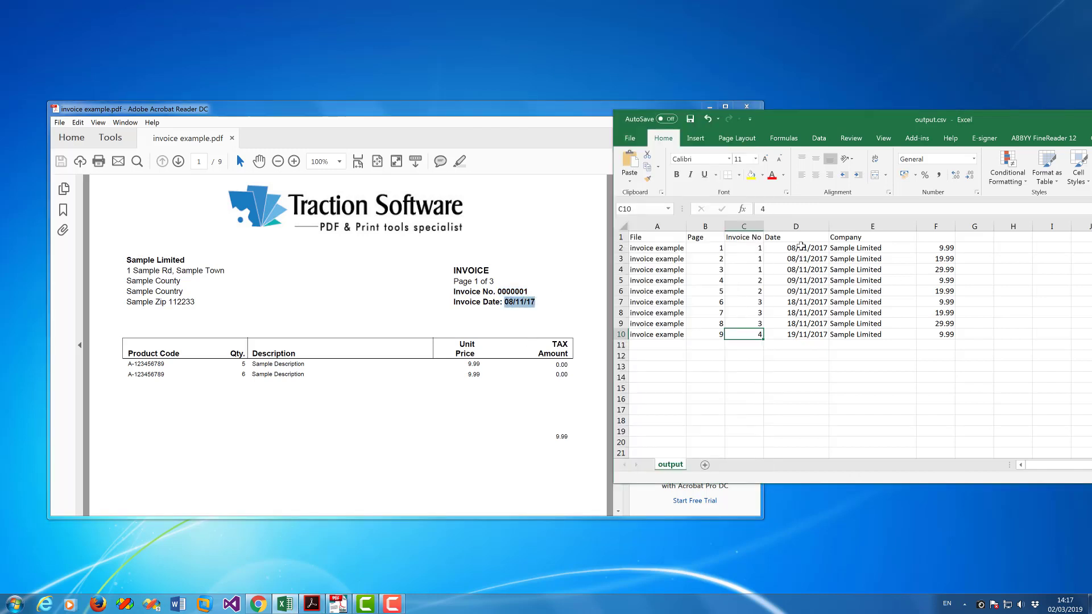
pyautogui.click(546, 319)
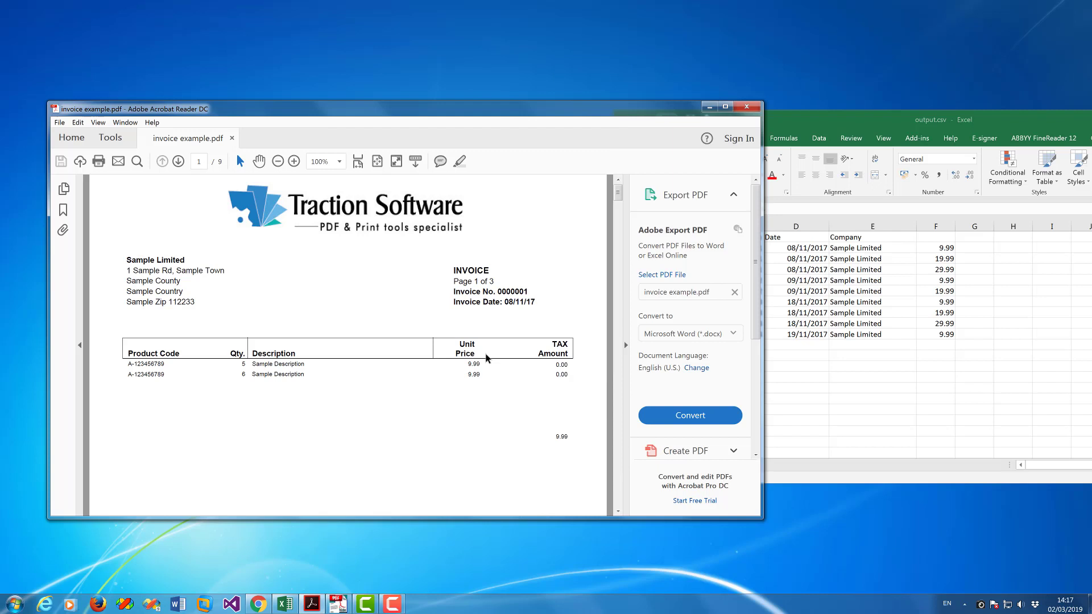
pyautogui.moveTo(128, 259); pyautogui.dragTo(187, 261)
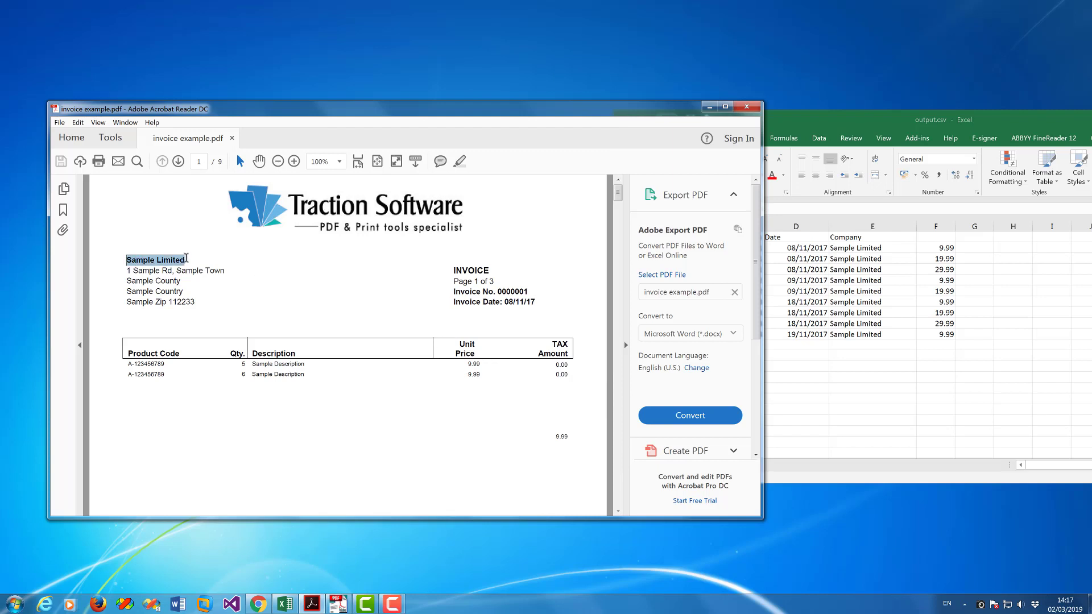
pyautogui.click(859, 302)
pyautogui.click(869, 248)
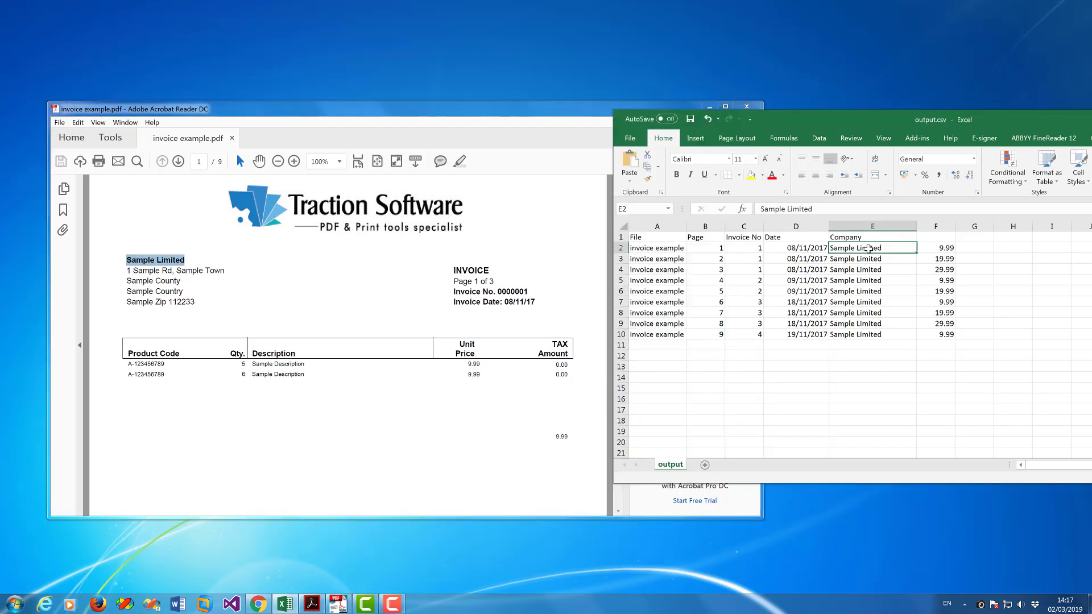
# Locate the 9.99 total on the invoice and check the spreadsheet's Company heading in E1.
pyautogui.click(546, 427)
pyautogui.moveTo(553, 434); pyautogui.dragTo(573, 436)
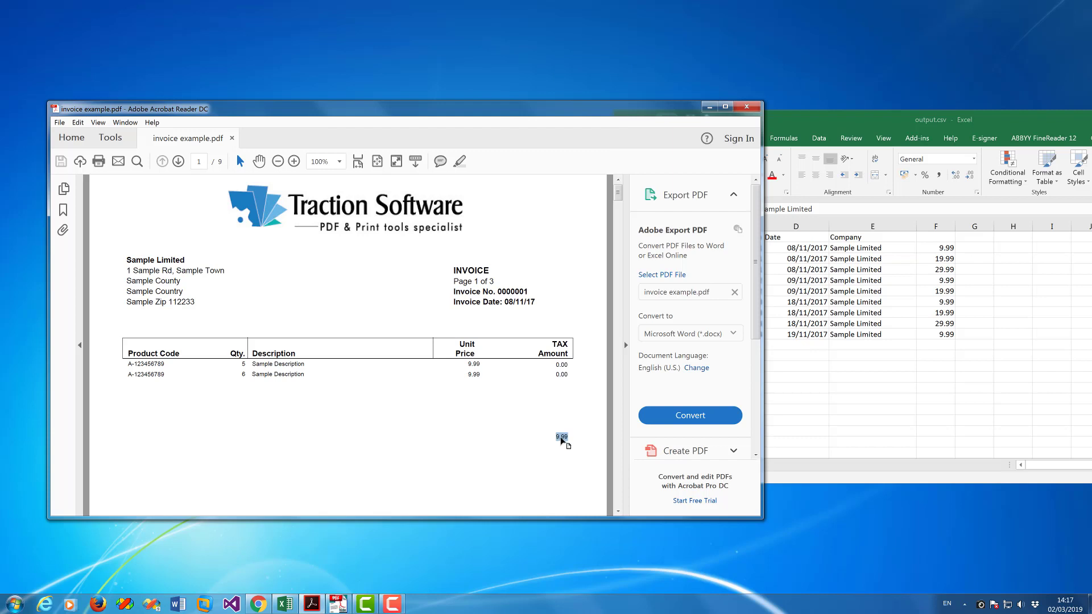
pyautogui.moveTo(618, 193); pyautogui.dragTo(615, 241)
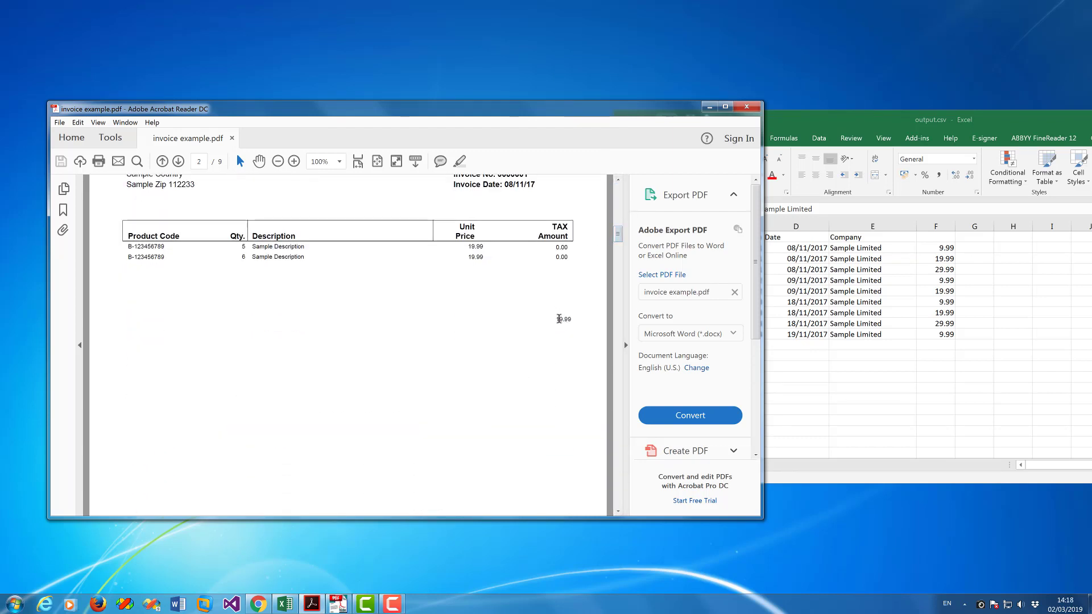
pyautogui.moveTo(560, 319); pyautogui.dragTo(572, 320)
pyautogui.click(888, 383)
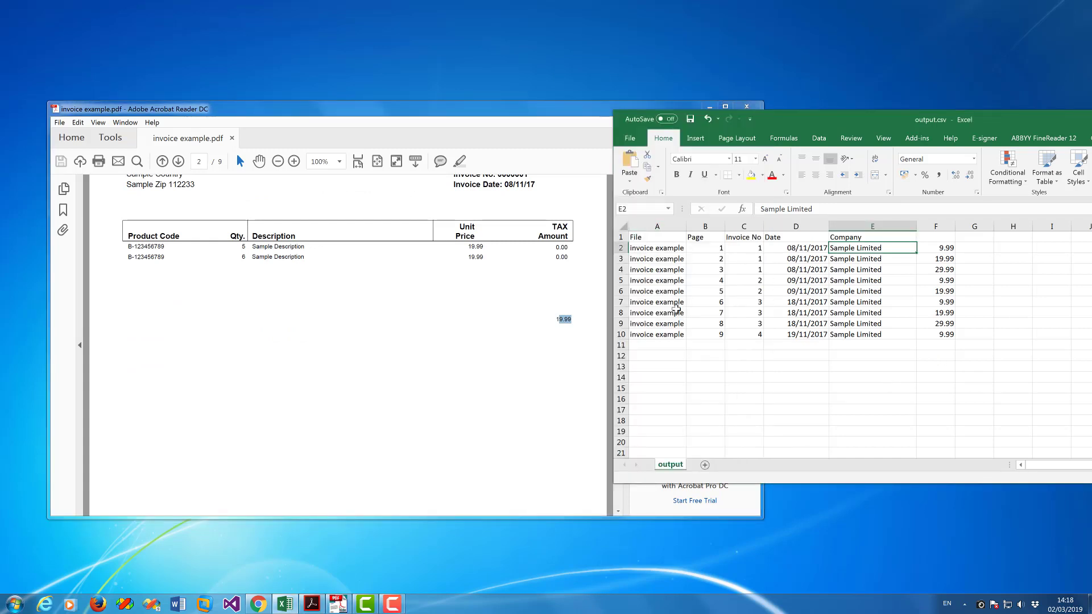
pyautogui.click(911, 239)
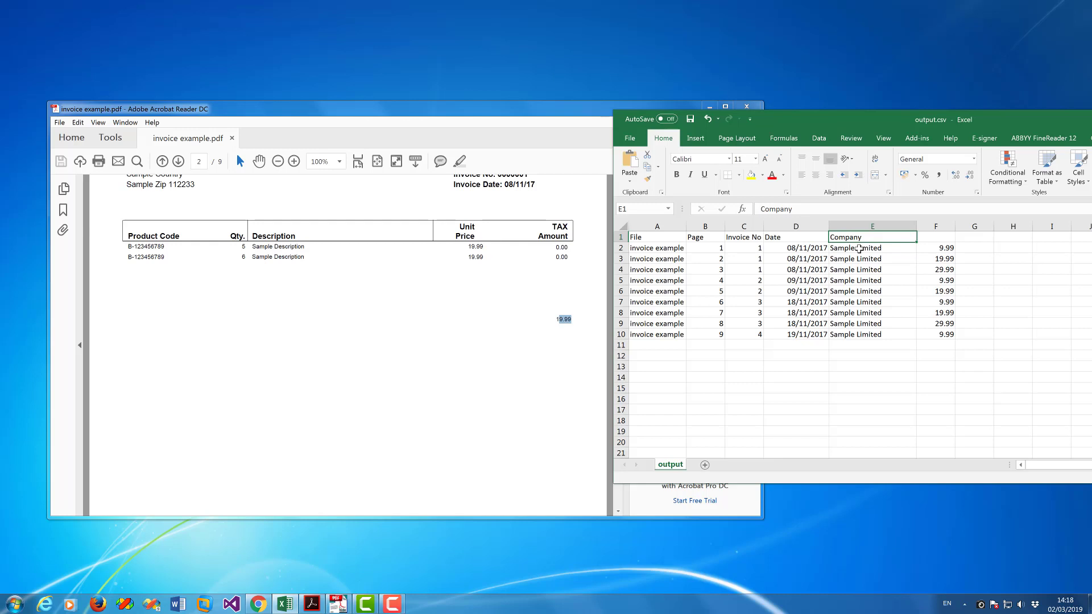
pyautogui.click(509, 359)
pyautogui.moveTo(619, 240); pyautogui.dragTo(618, 192)
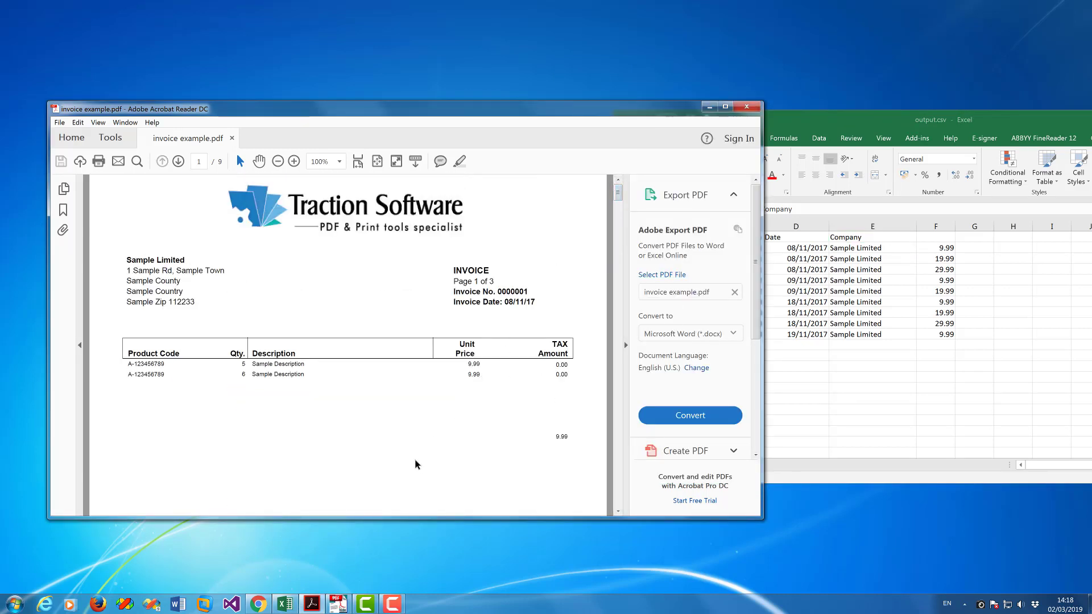
# In PDF Data Extractor, browse to Desktop\test and pick invoice example.pdf as the source file.
pyautogui.moveTo(341, 606)
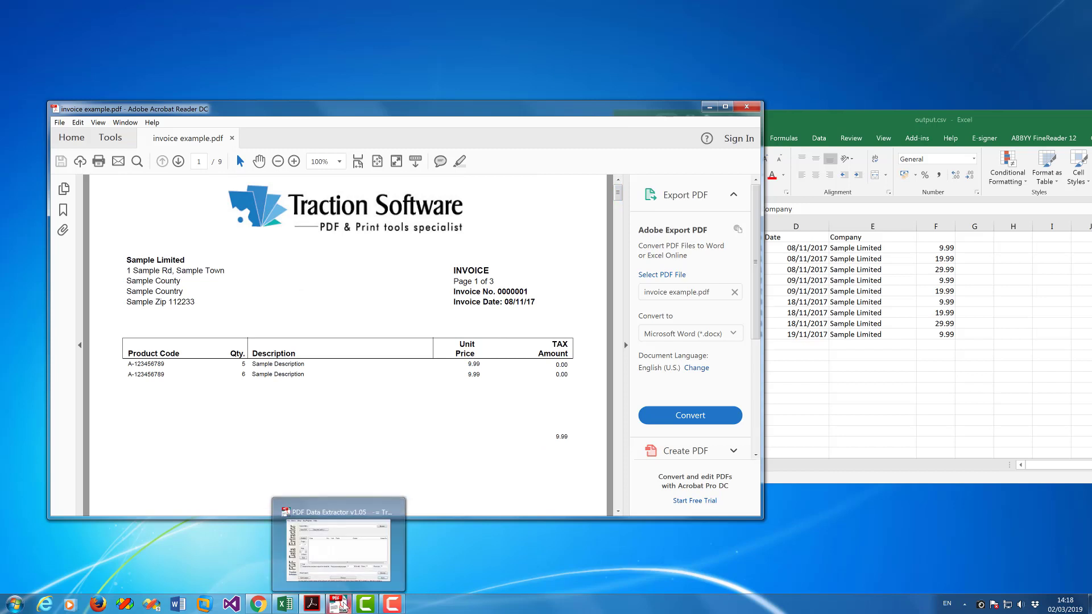
pyautogui.click(342, 606)
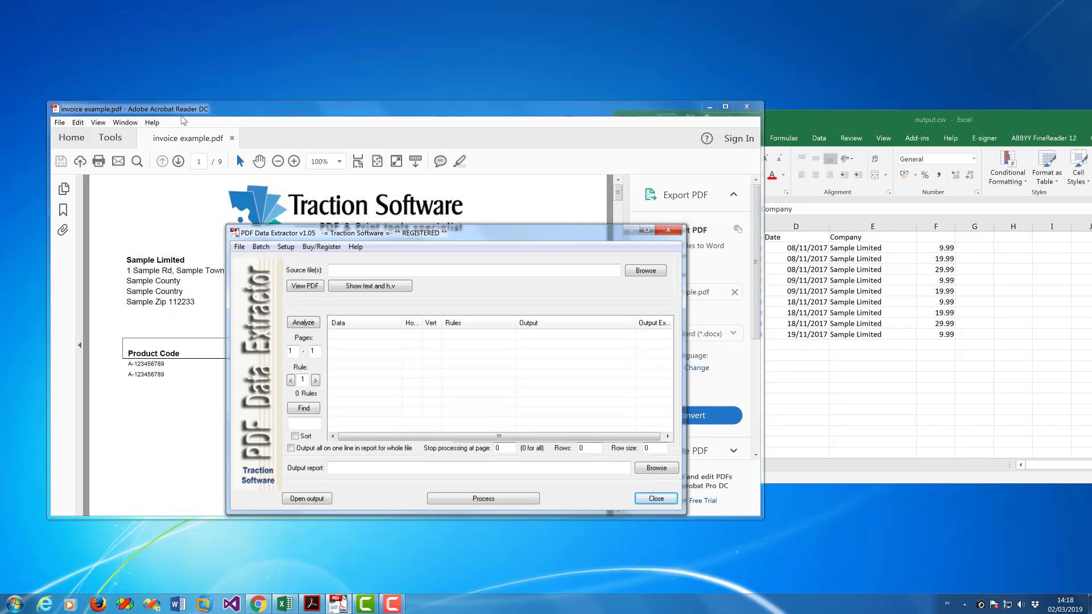
pyautogui.click(635, 271)
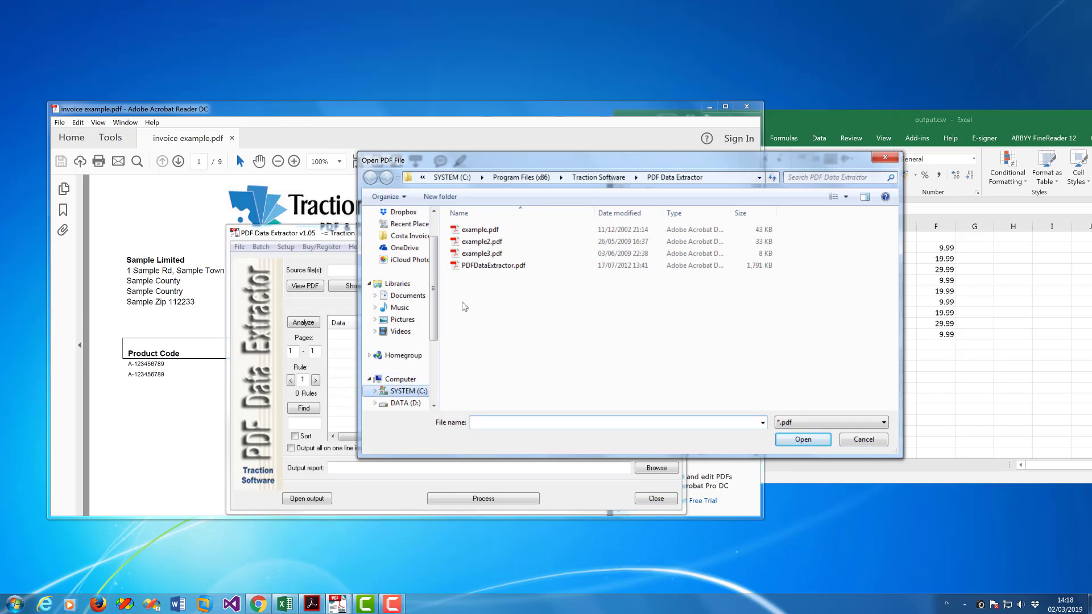
pyautogui.click(745, 178)
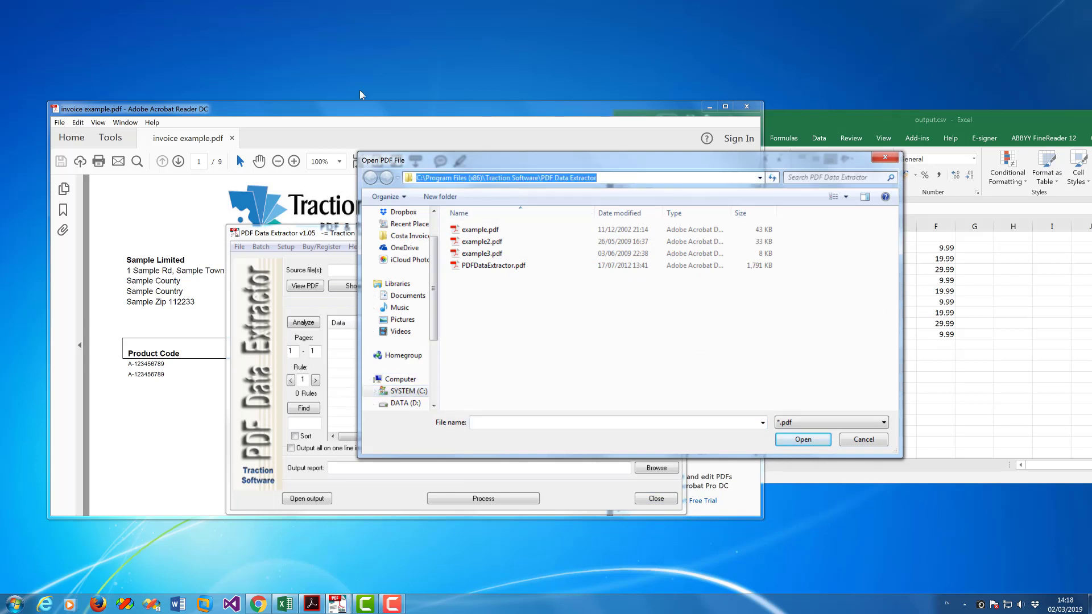
pyautogui.write('c')
pyautogui.press('BackSpace')
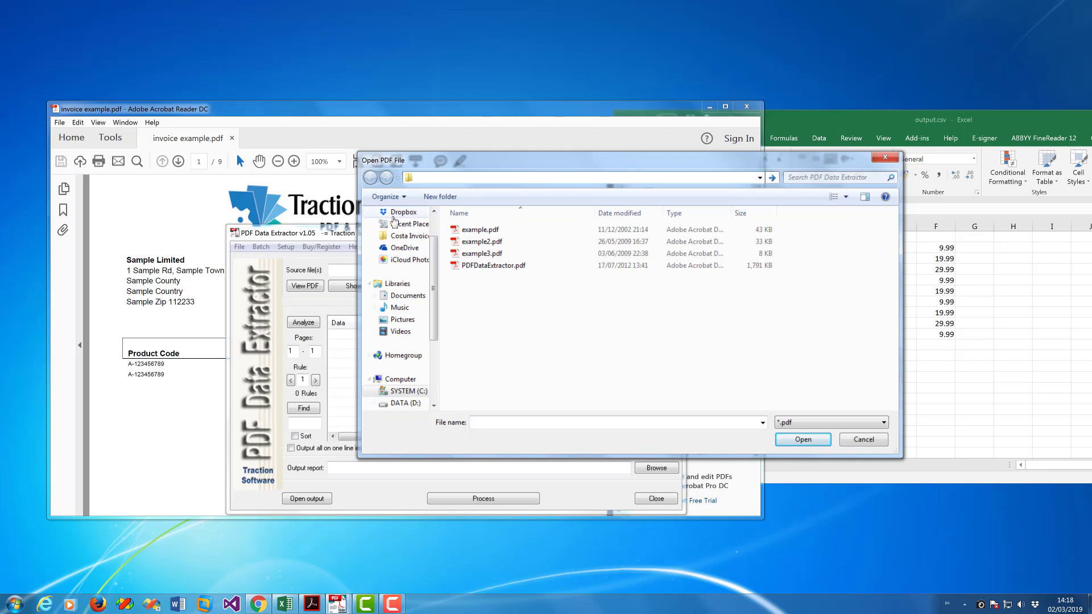
pyautogui.scroll(3, 434, 261)
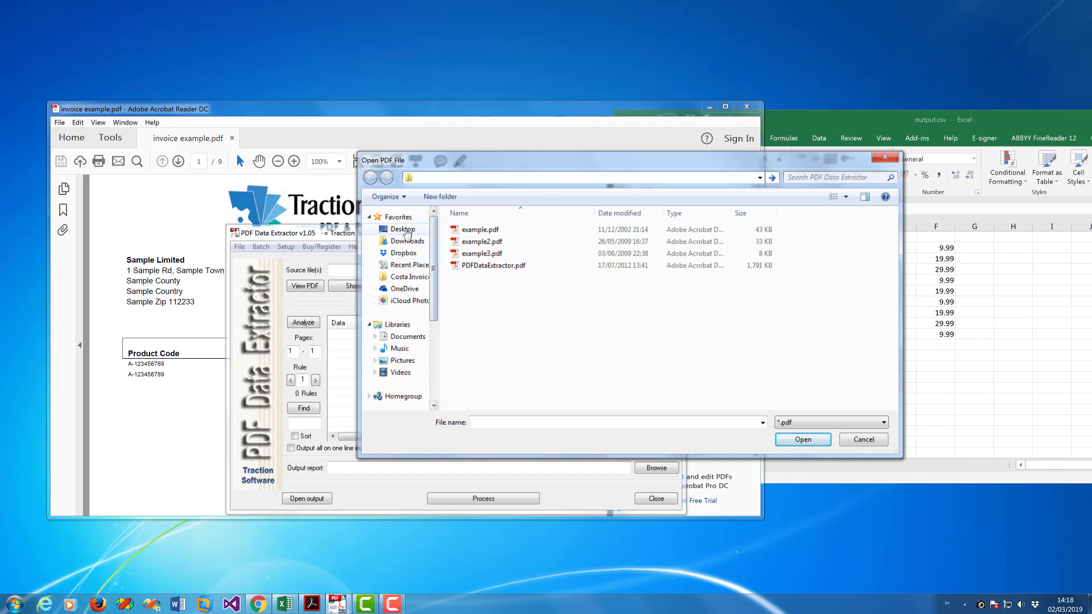
pyautogui.click(403, 229)
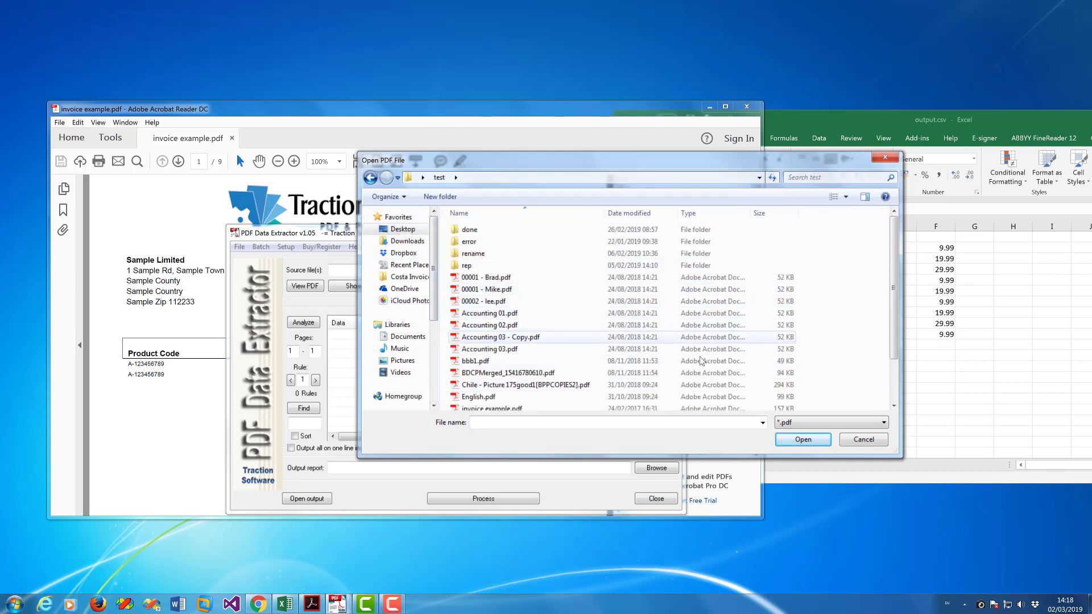
pyautogui.doubleClick(518, 409)
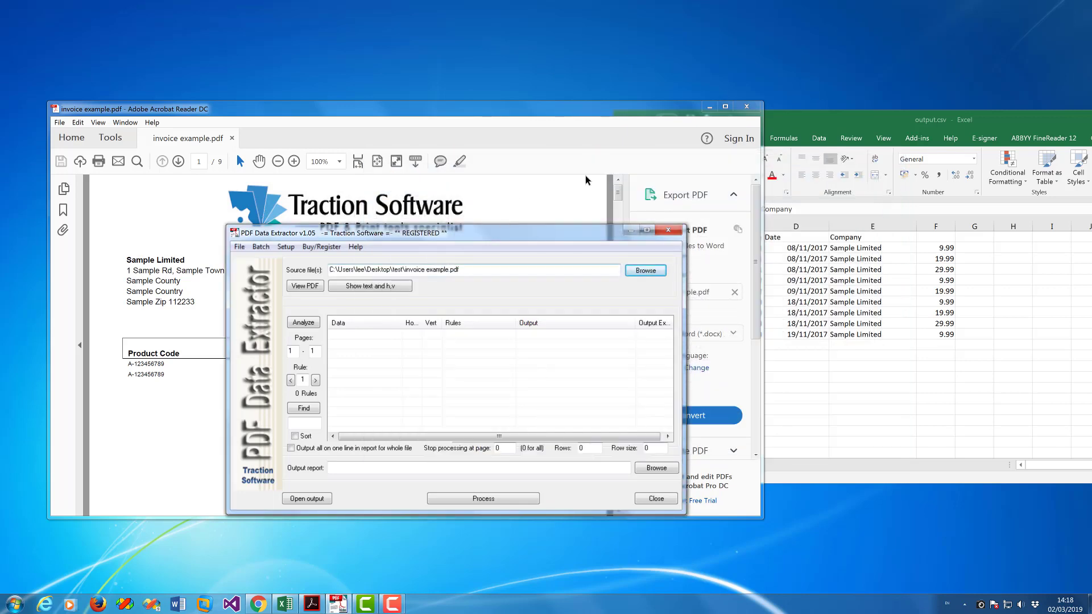
# Close Acrobat, widen the Horiz column and select the 0000001 word at 469, 700.
pyautogui.click(746, 107)
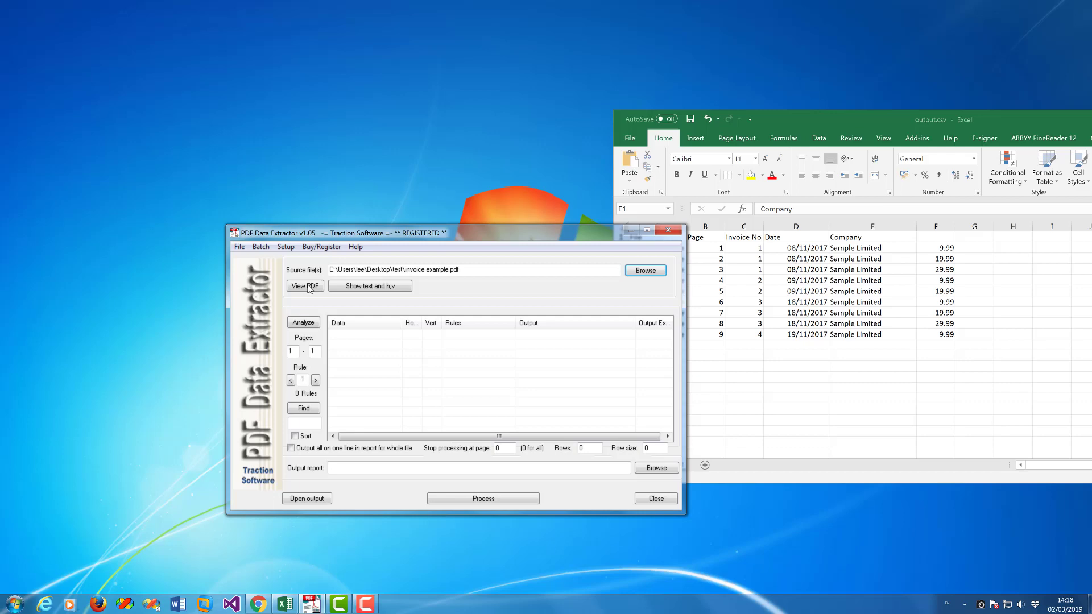
pyautogui.click(303, 289)
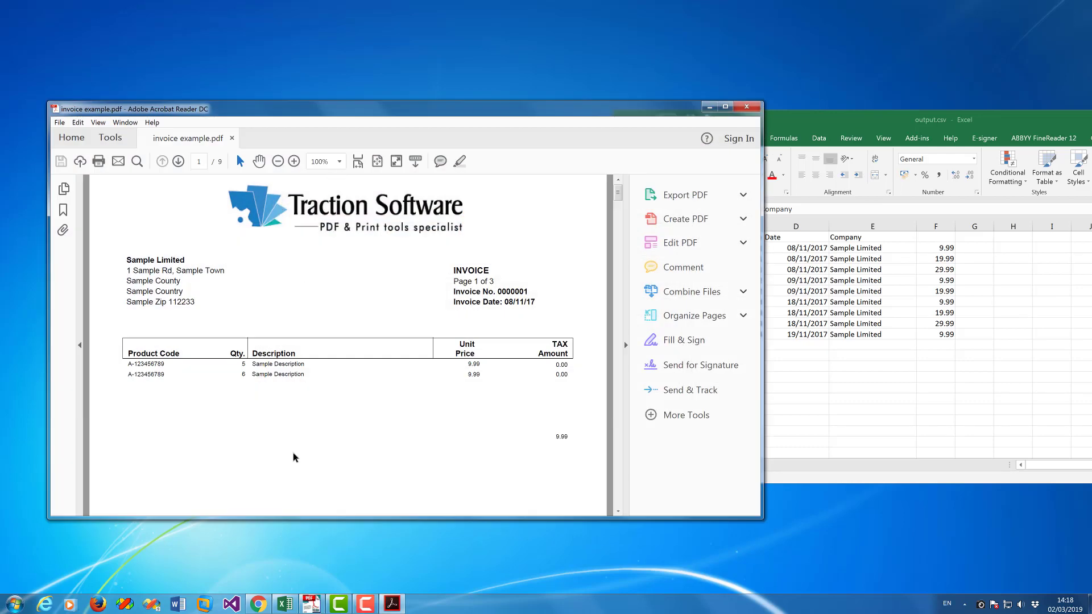
pyautogui.click(746, 107)
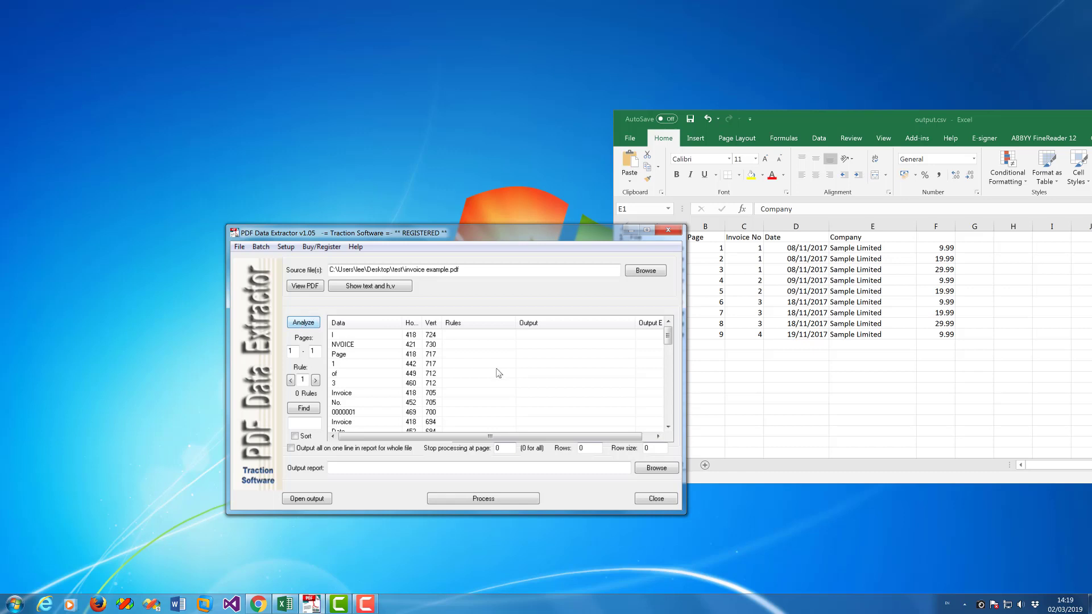
pyautogui.moveTo(422, 322); pyautogui.dragTo(463, 320)
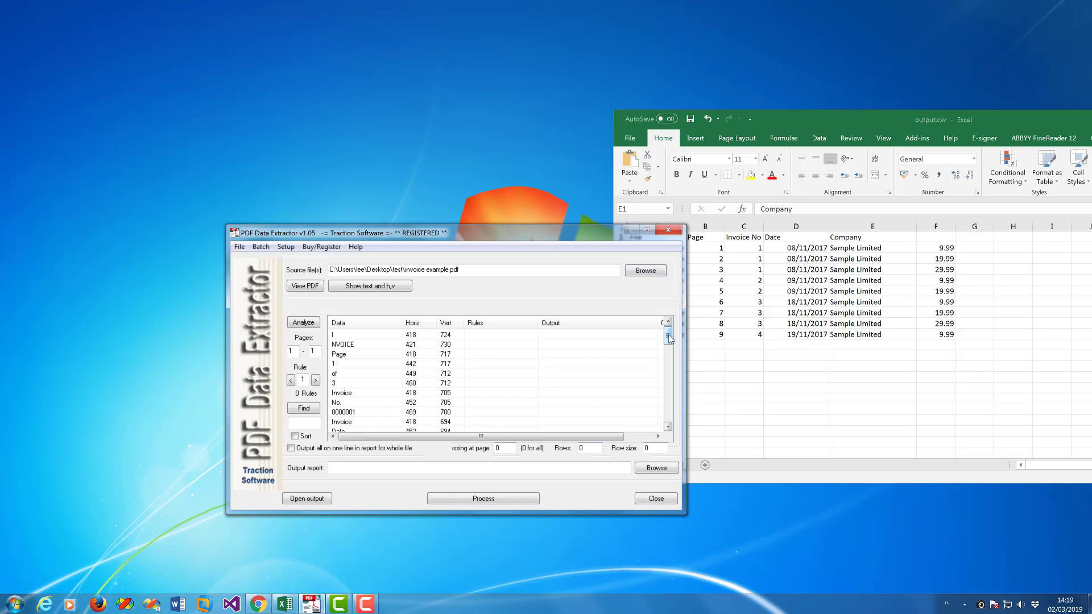
pyautogui.moveTo(669, 336); pyautogui.dragTo(668, 346)
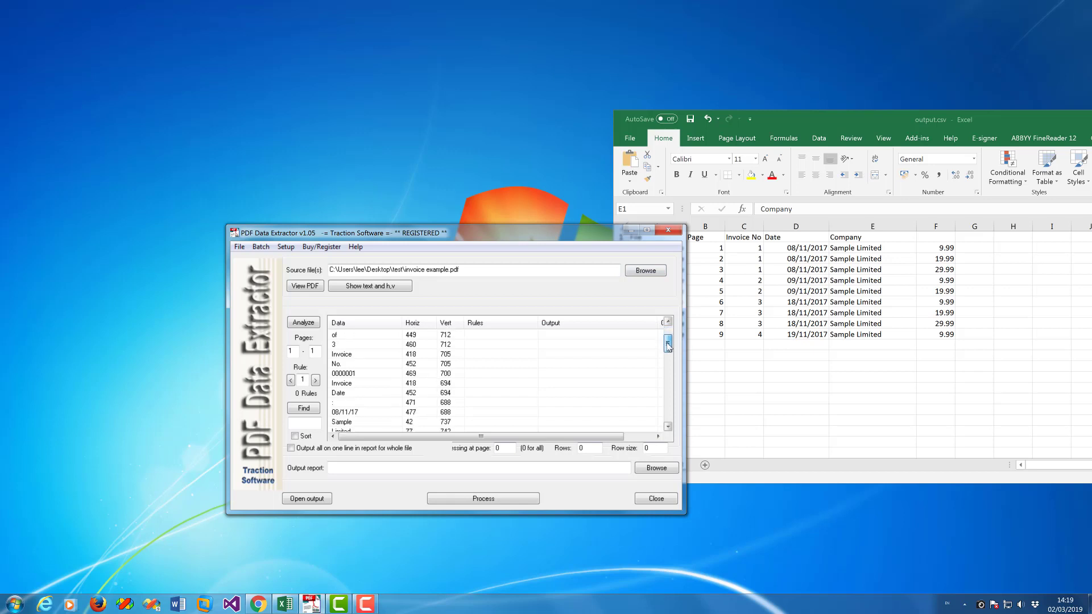
pyautogui.click(455, 374)
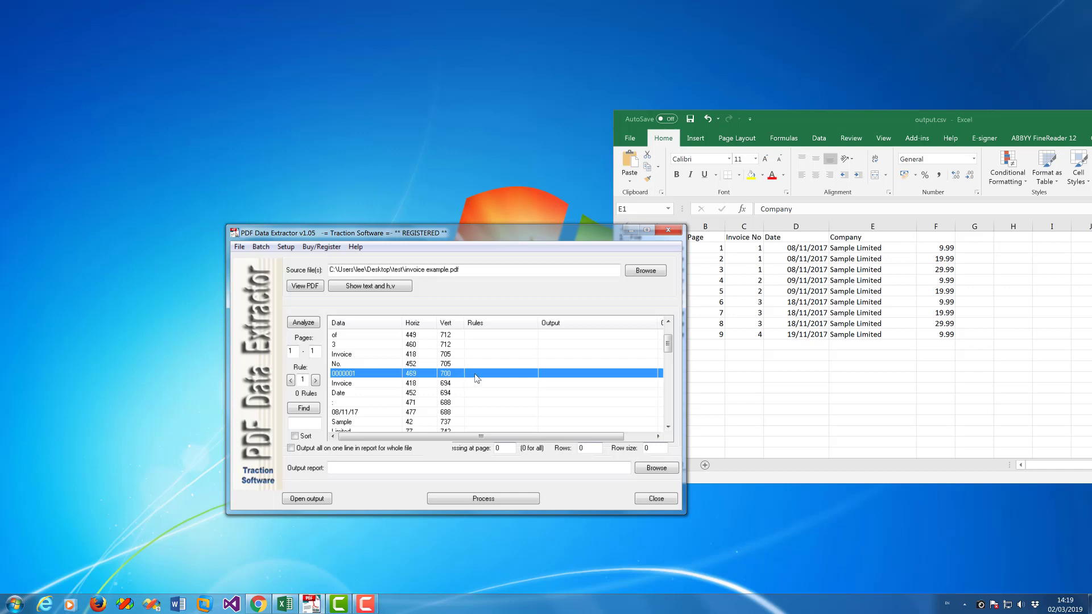
# Add a position-range output rule for 0000001 with horizontal 469–469 and vertical 700–700.
pyautogui.rightClick(561, 378)
pyautogui.moveTo(585, 395)
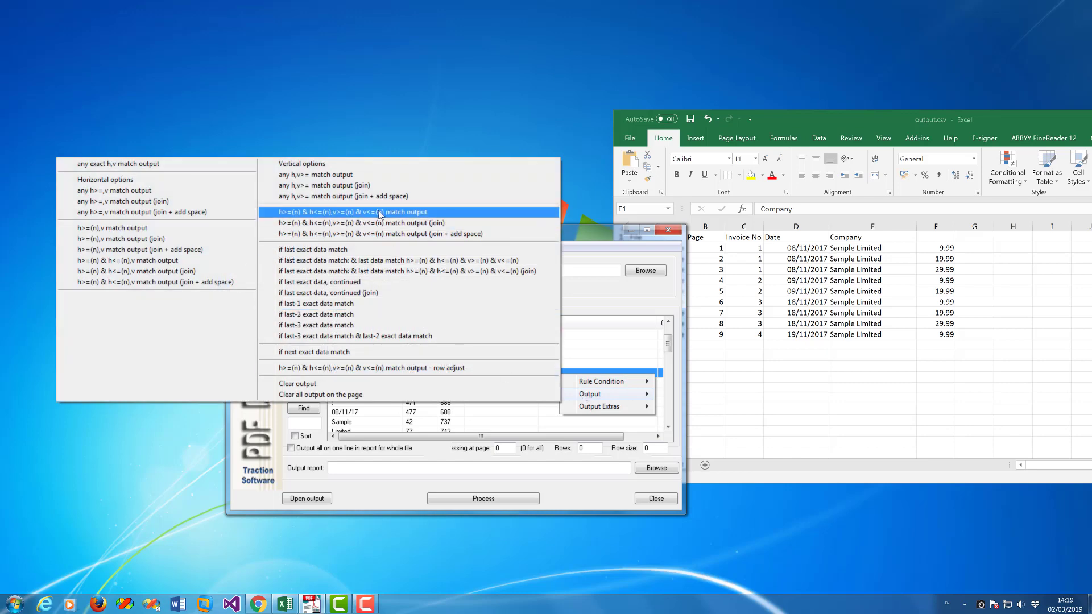
pyautogui.click(336, 215)
pyautogui.moveTo(446, 319); pyautogui.dragTo(447, 397)
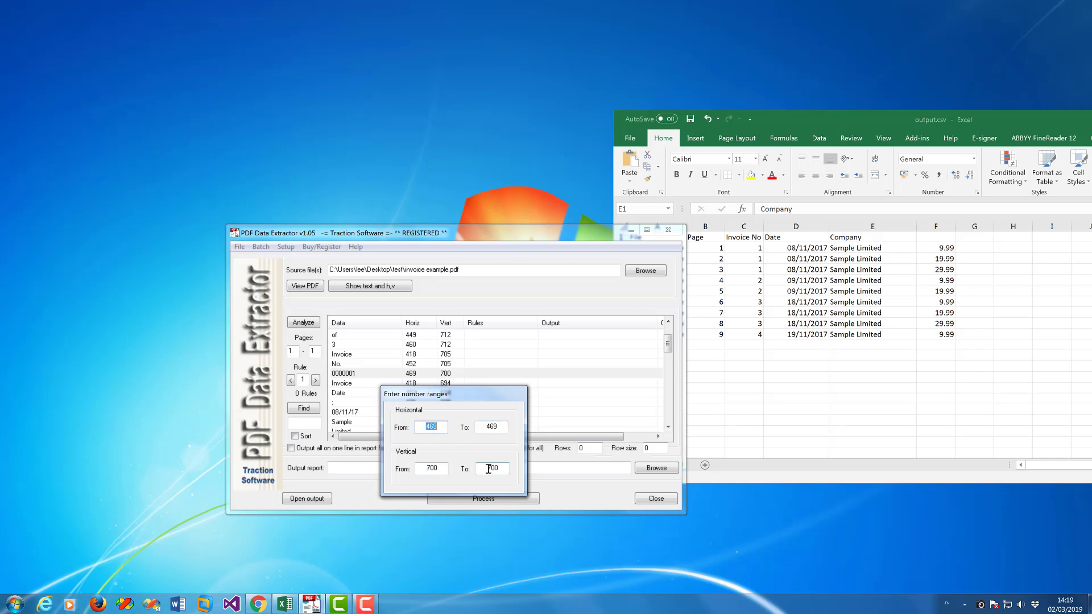
pyautogui.press('Return')
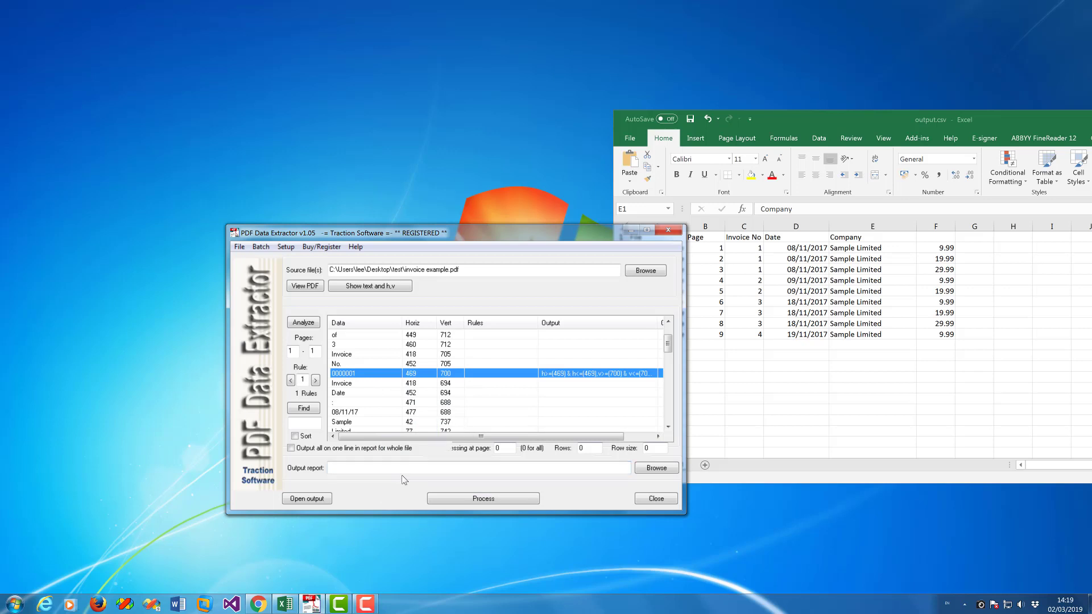
# Set the output report to c:\output1.csv, process the invoice and open the report.
pyautogui.click(387, 468)
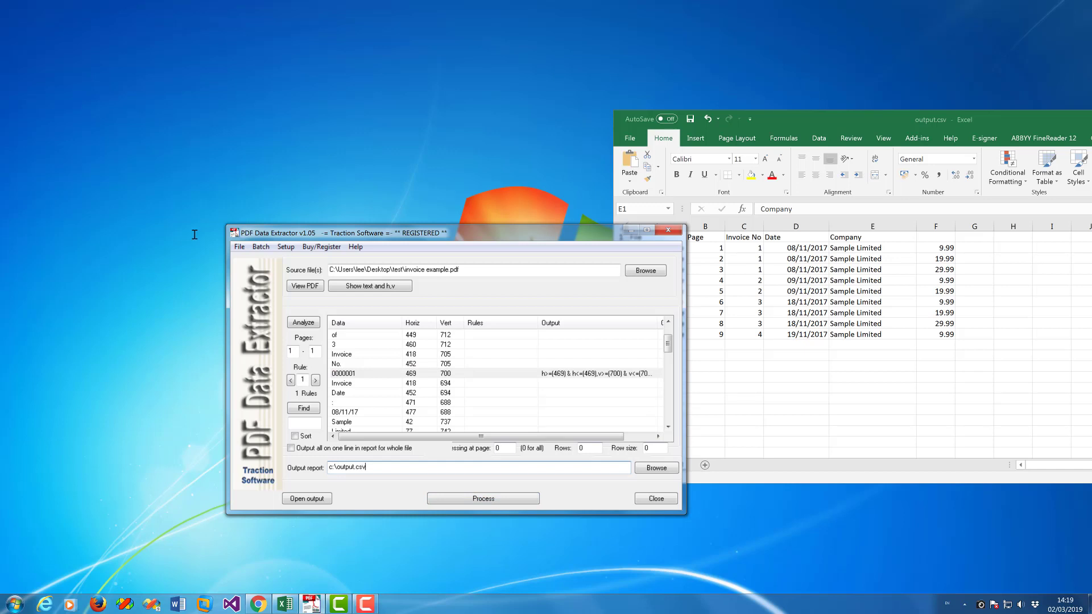
pyautogui.write('1')
pyautogui.click(492, 501)
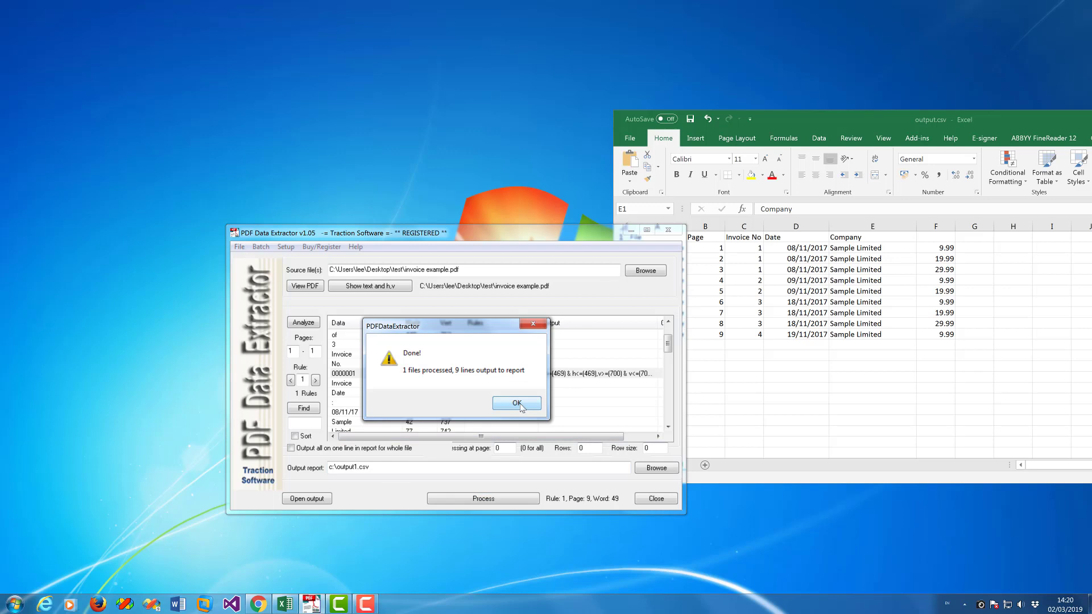
pyautogui.click(517, 404)
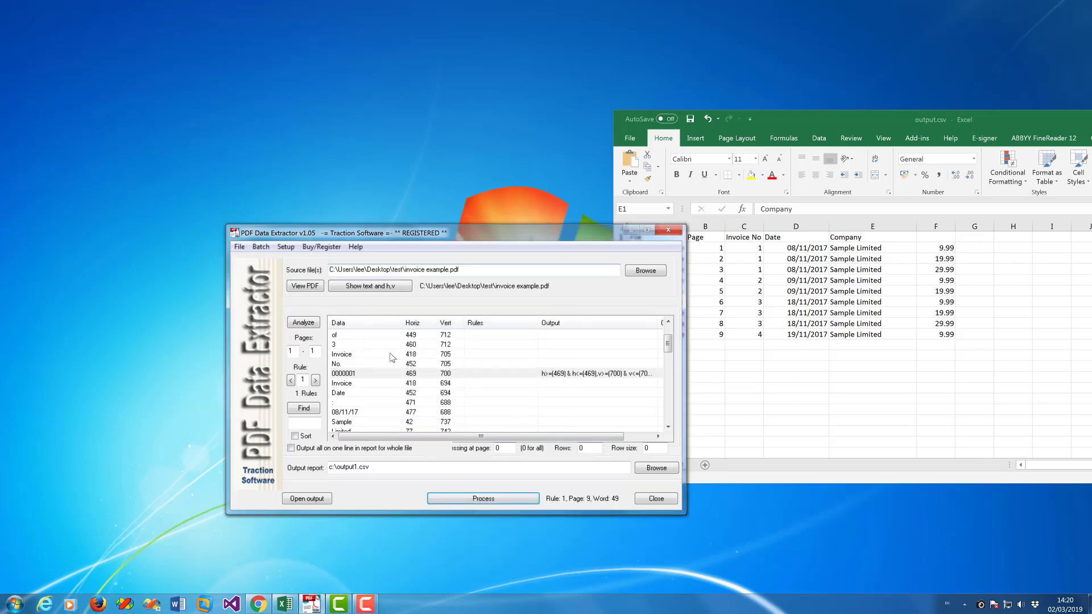
pyautogui.click(315, 499)
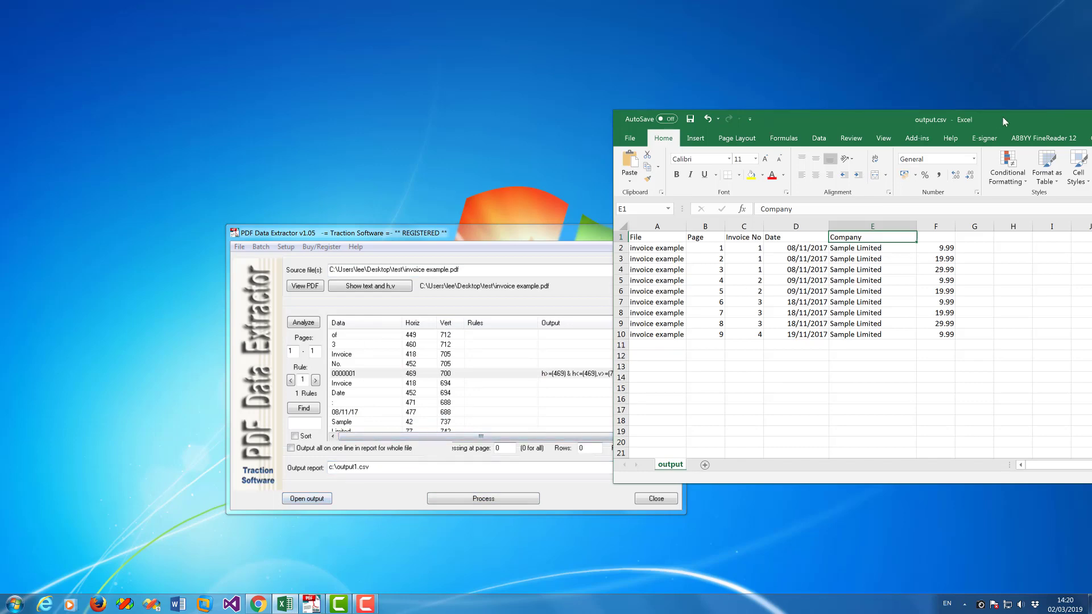
# Close the old output.csv in Excel without saving.
pyautogui.moveTo(1002, 116); pyautogui.dragTo(418, 233)
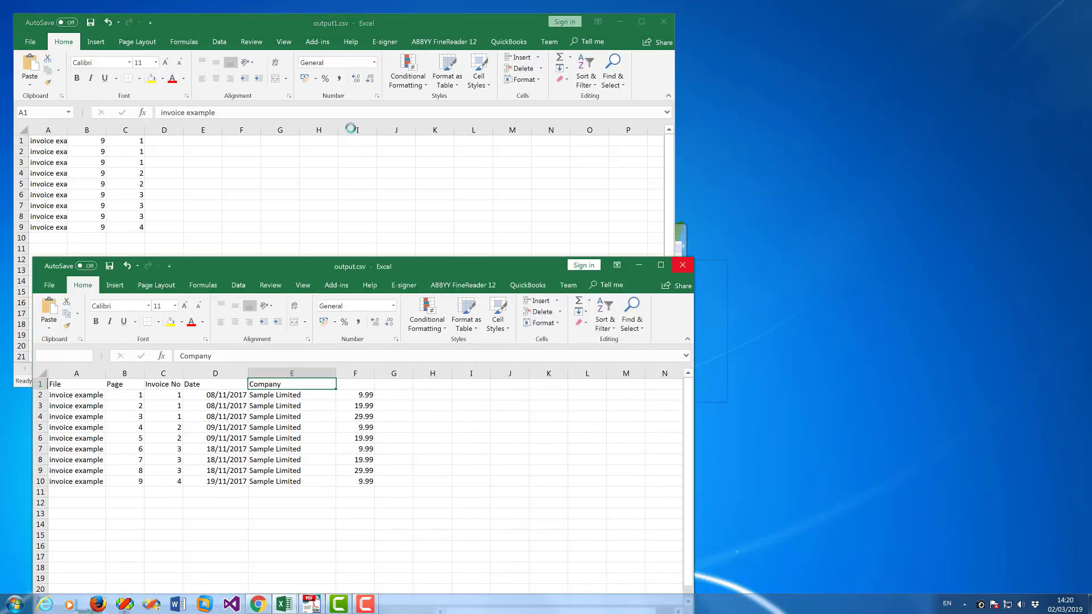
pyautogui.click(682, 265)
pyautogui.click(550, 311)
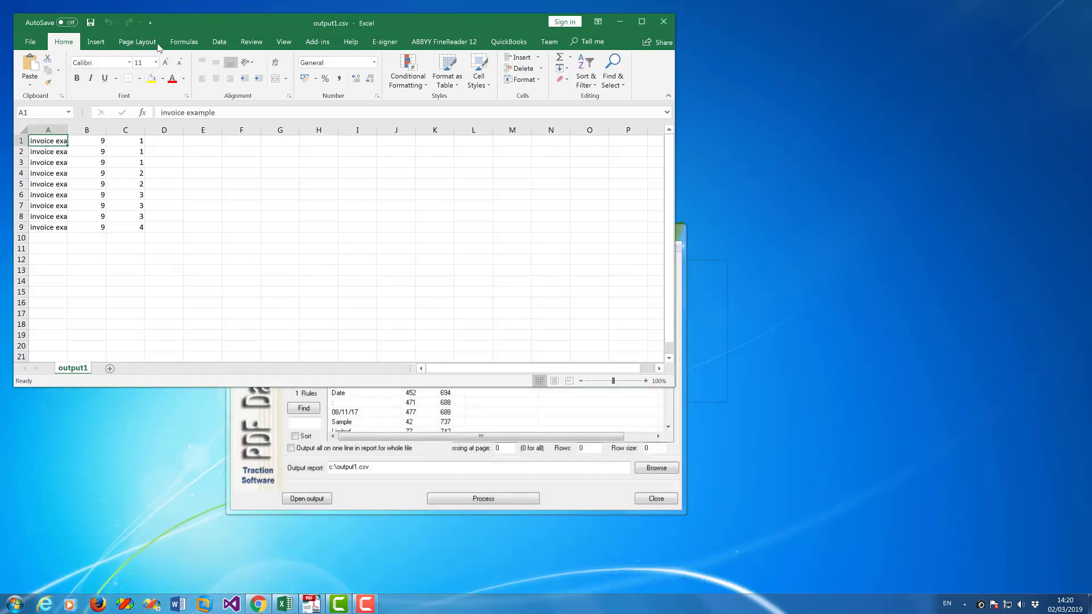
# Widen column A of output1.csv, inspect cells B1 and C1, and reopen the invoice PDF.
pyautogui.moveTo(170, 17); pyautogui.dragTo(647, 198)
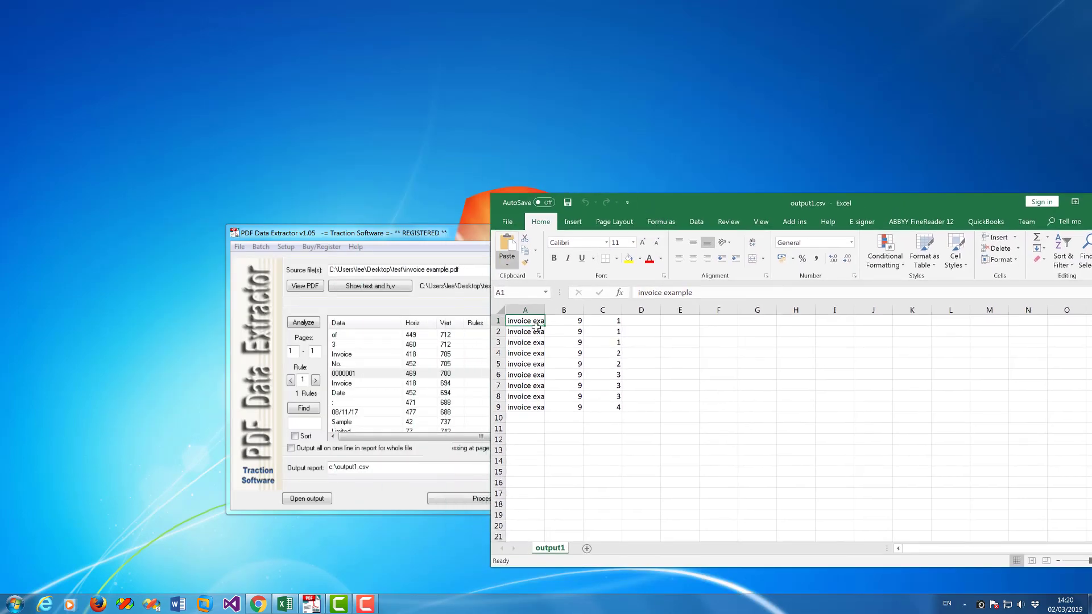
pyautogui.moveTo(545, 310); pyautogui.dragTo(580, 309)
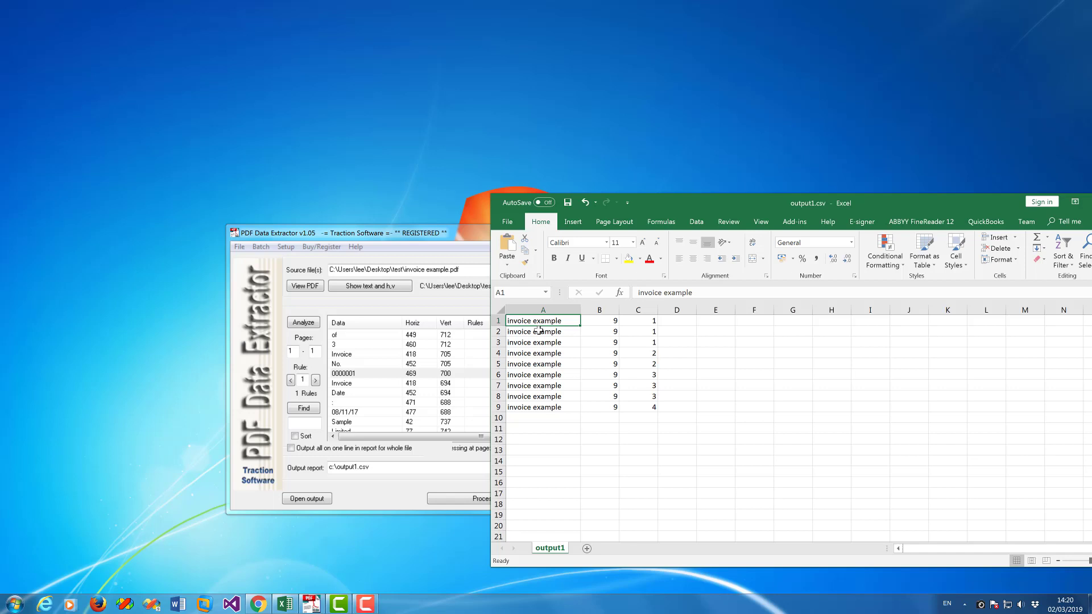
pyautogui.hotkey('alt', 'Tab')
pyautogui.click(718, 206)
pyautogui.click(609, 320)
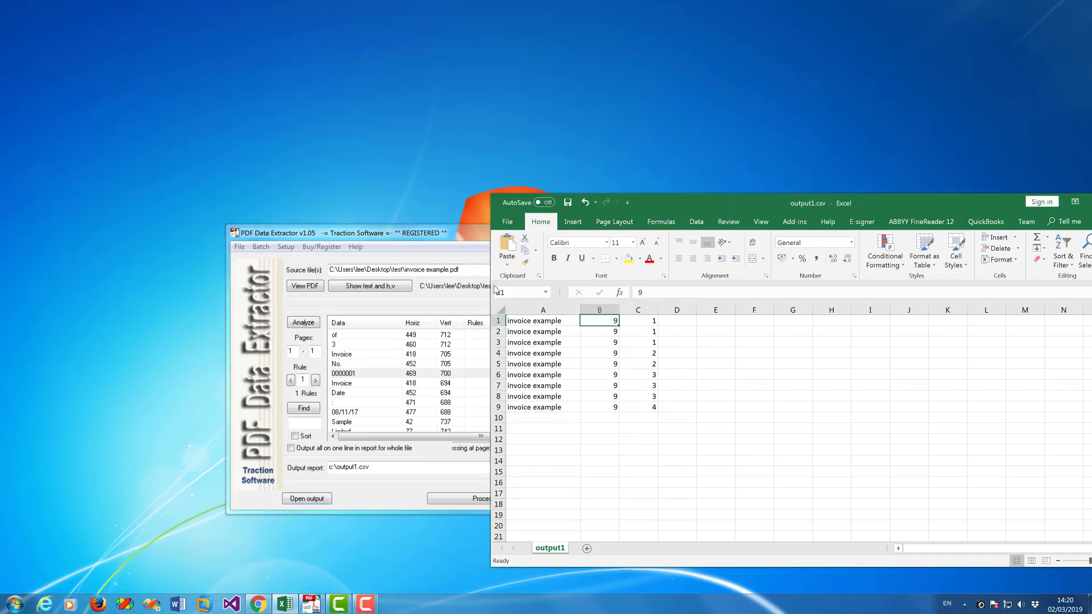
pyautogui.click(649, 321)
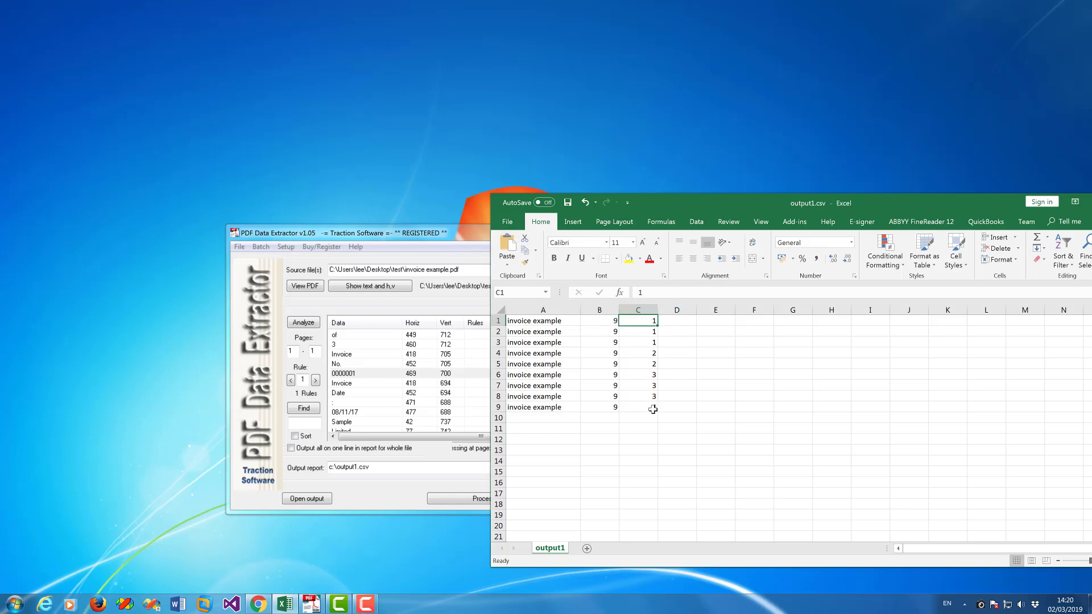
pyautogui.click(445, 244)
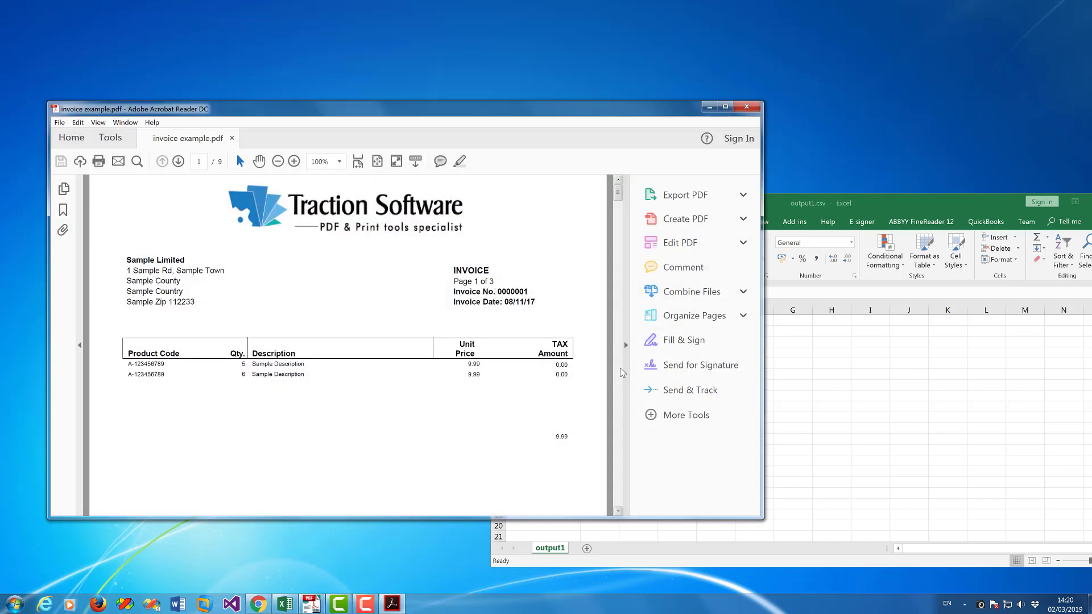
# Scroll the invoice pages 1–4, compare them with cells C1 and C4, then minimise Acrobat.
pyautogui.scroll(-10, 619, 373)
pyautogui.scroll(-10, 620, 373)
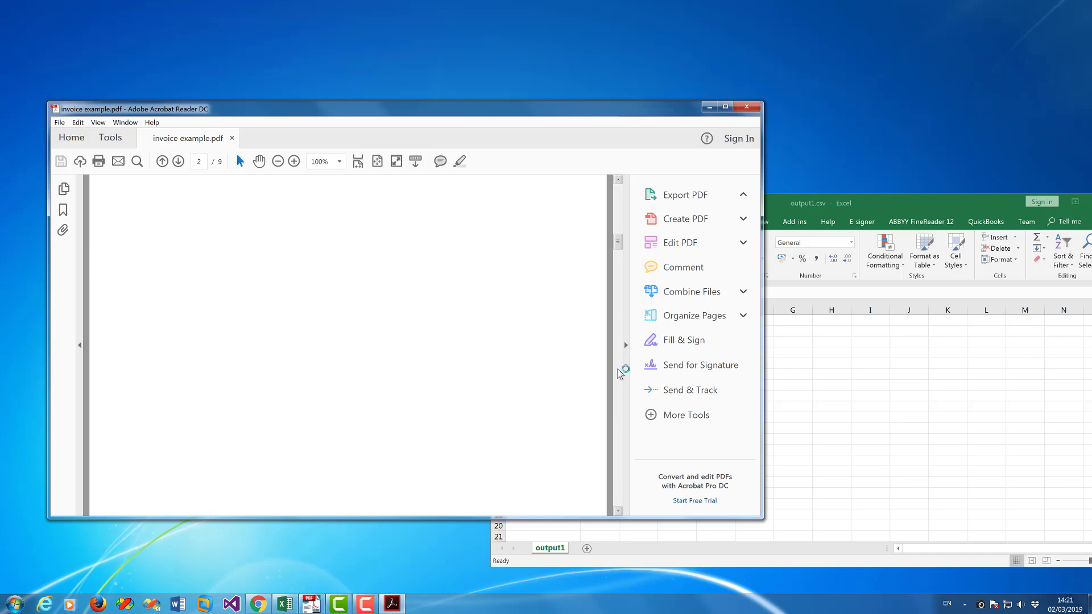
pyautogui.scroll(-5, 620, 373)
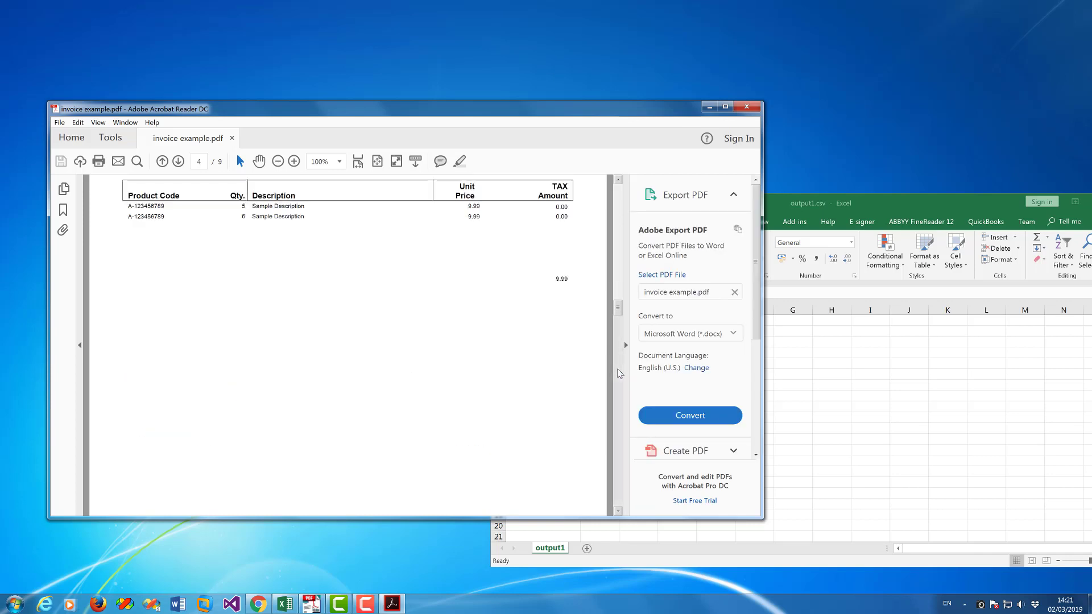
pyautogui.click(805, 409)
pyautogui.click(651, 320)
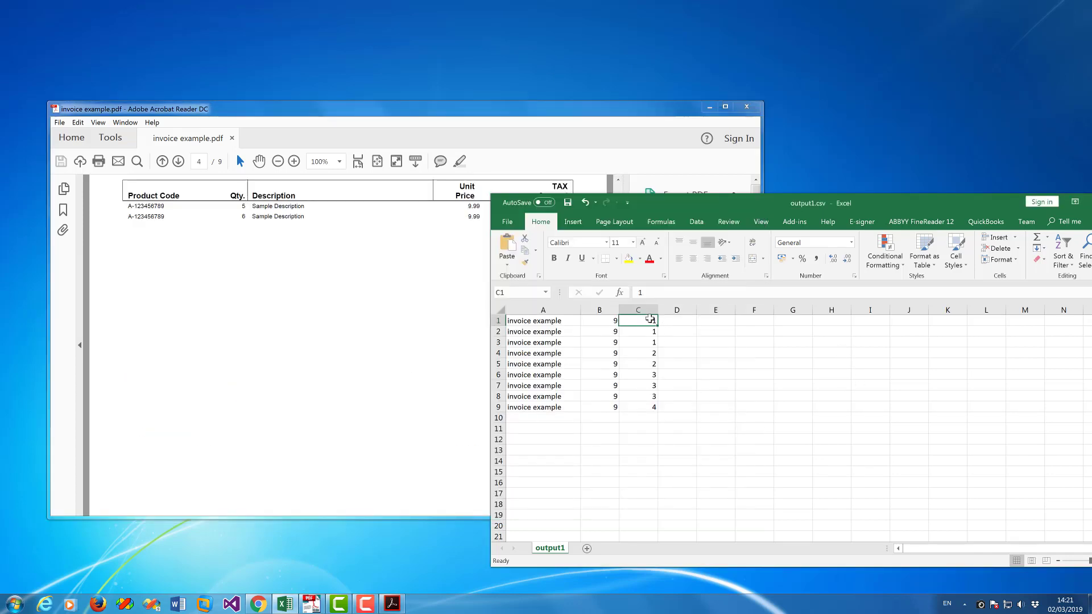
pyautogui.click(636, 354)
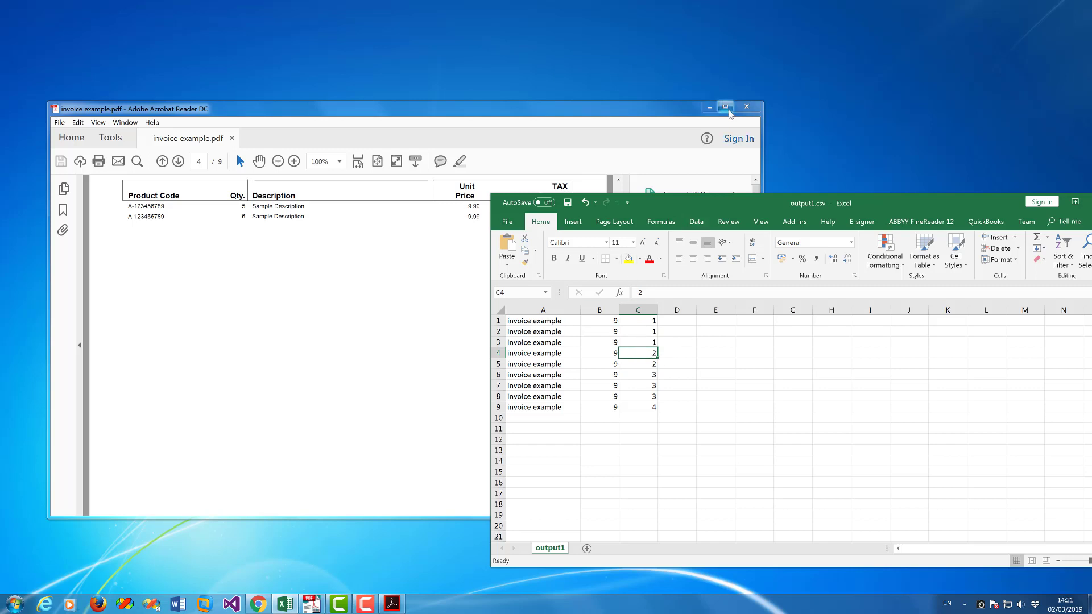
pyautogui.click(710, 108)
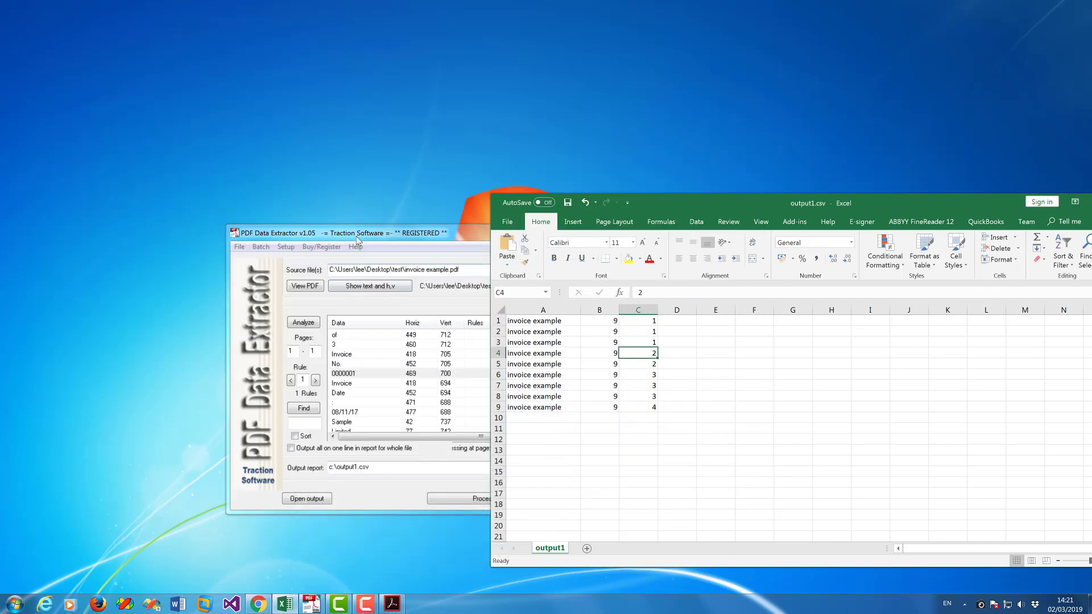
# Set the output file header to Filename,Pages,Invoice.
pyautogui.click(285, 247)
pyautogui.click(306, 258)
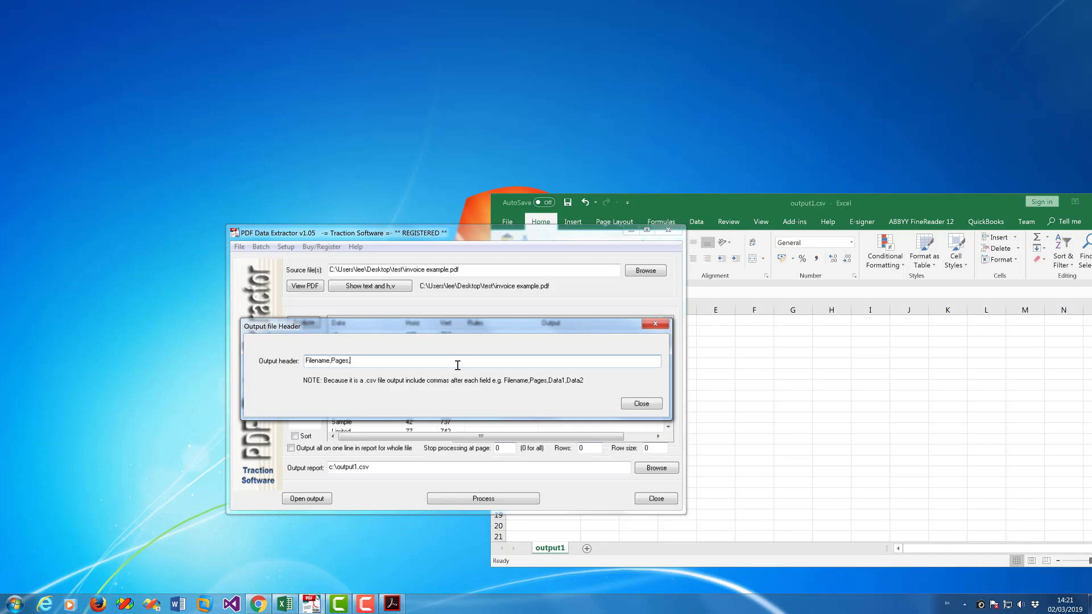
pyautogui.click(738, 203)
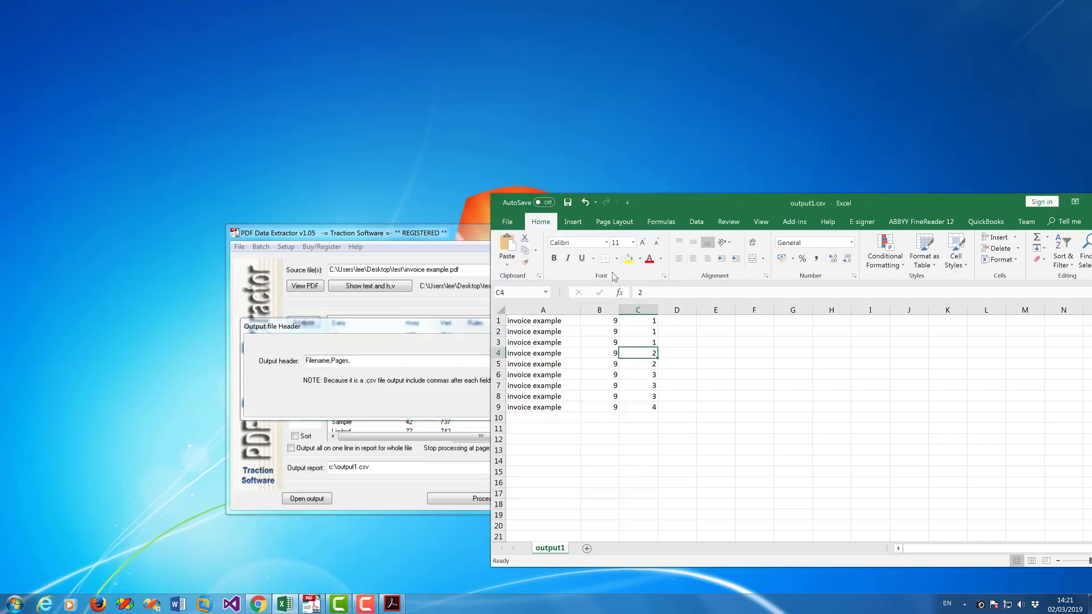
pyautogui.click(378, 359)
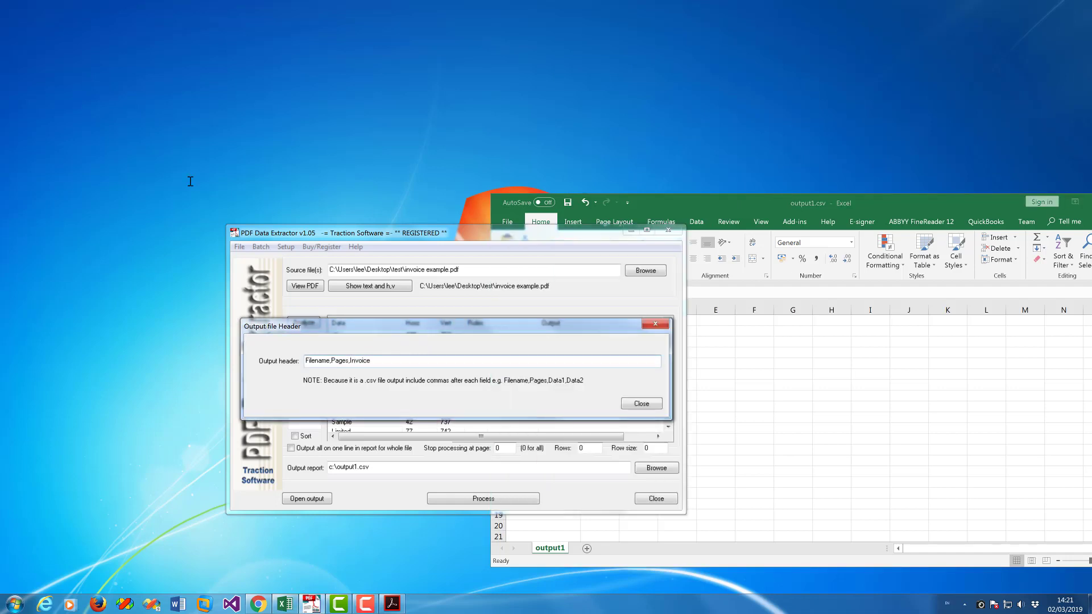
pyautogui.press('Return')
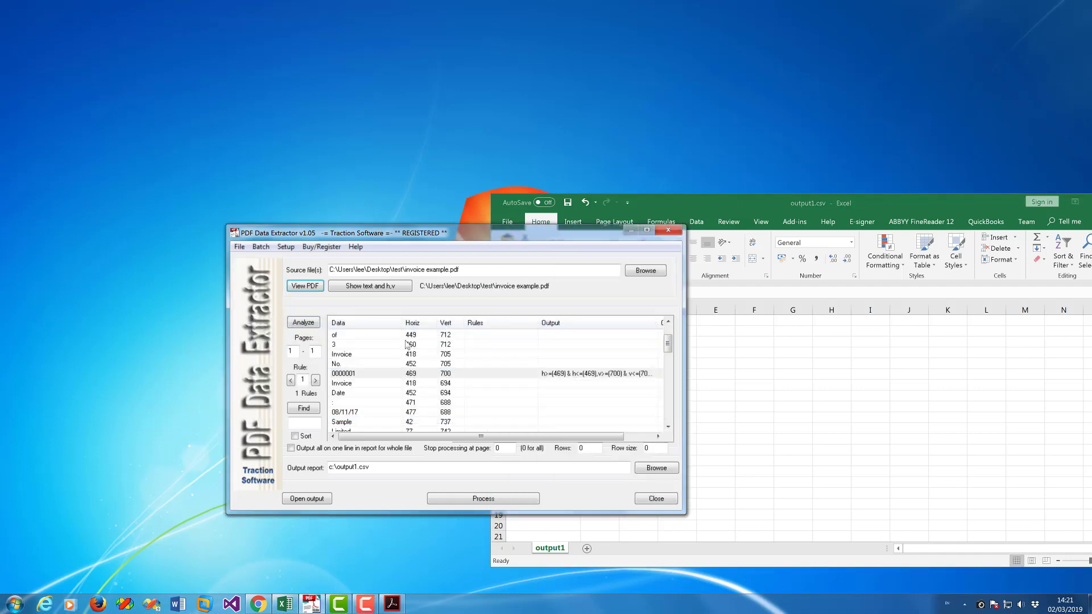
# In the extra report fields, untick total page count and tick matched page number, then save.
pyautogui.click(793, 392)
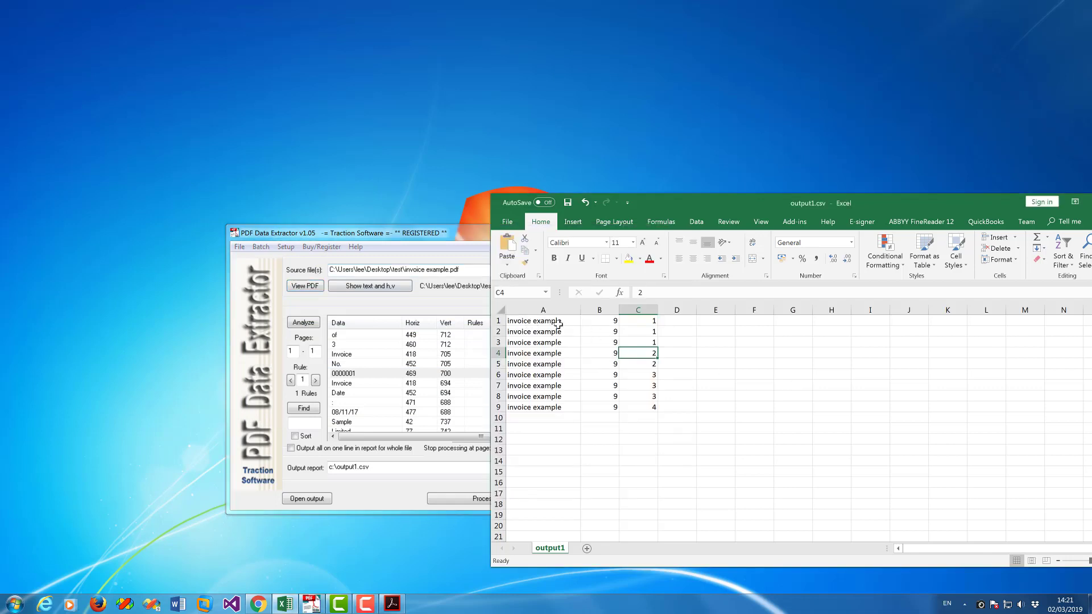
pyautogui.click(286, 246)
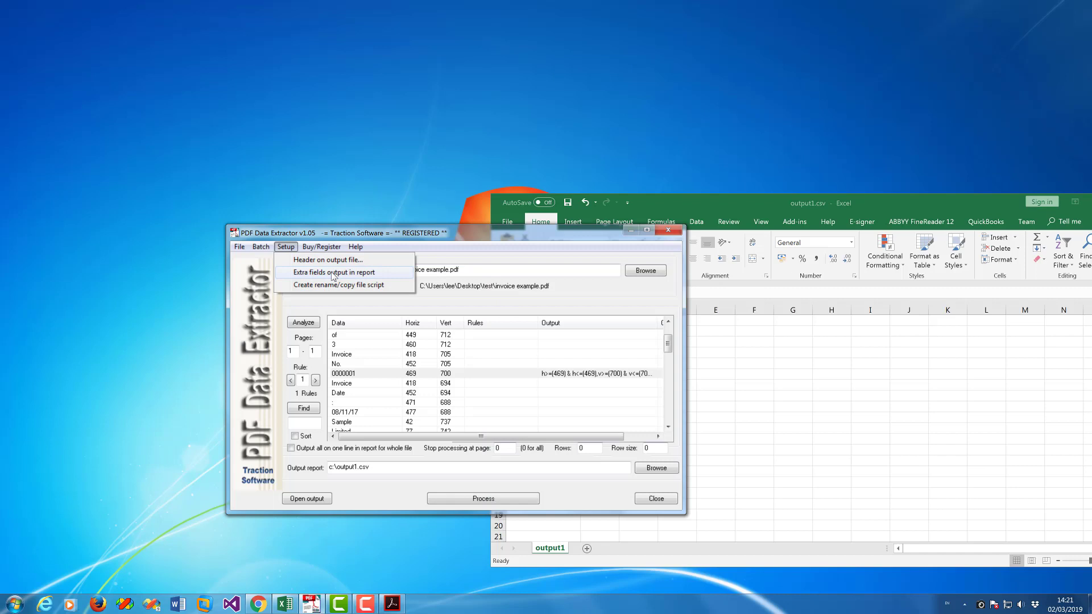
pyautogui.click(329, 274)
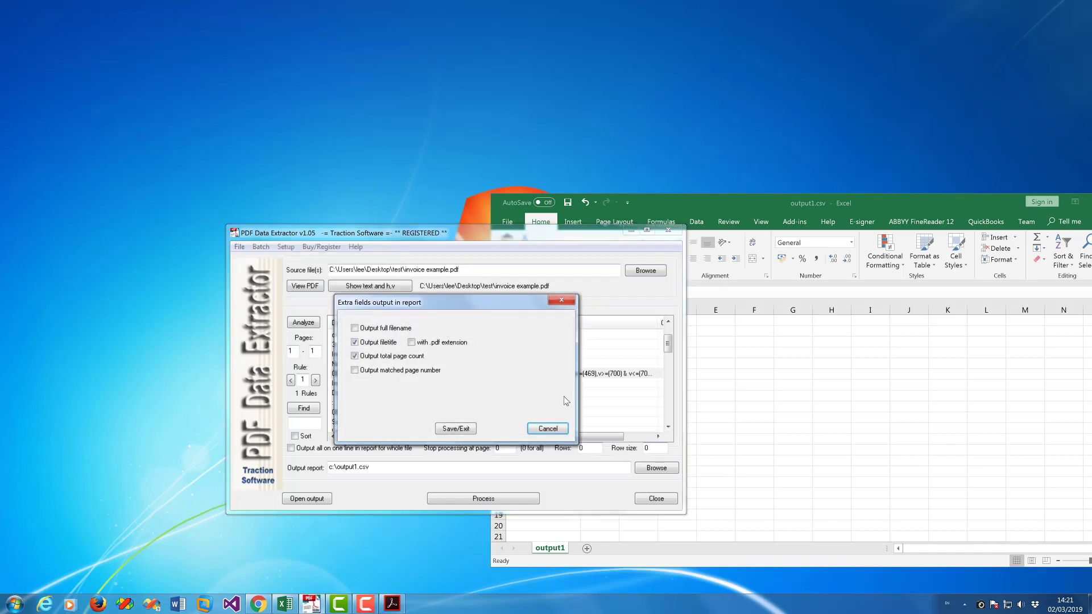
pyautogui.click(355, 357)
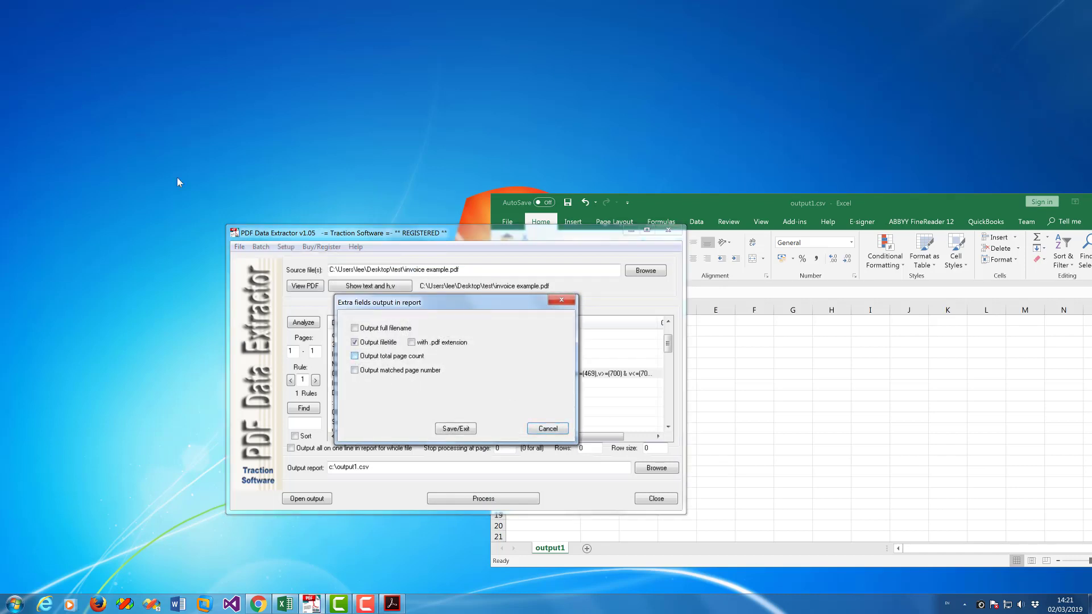
pyautogui.click(355, 370)
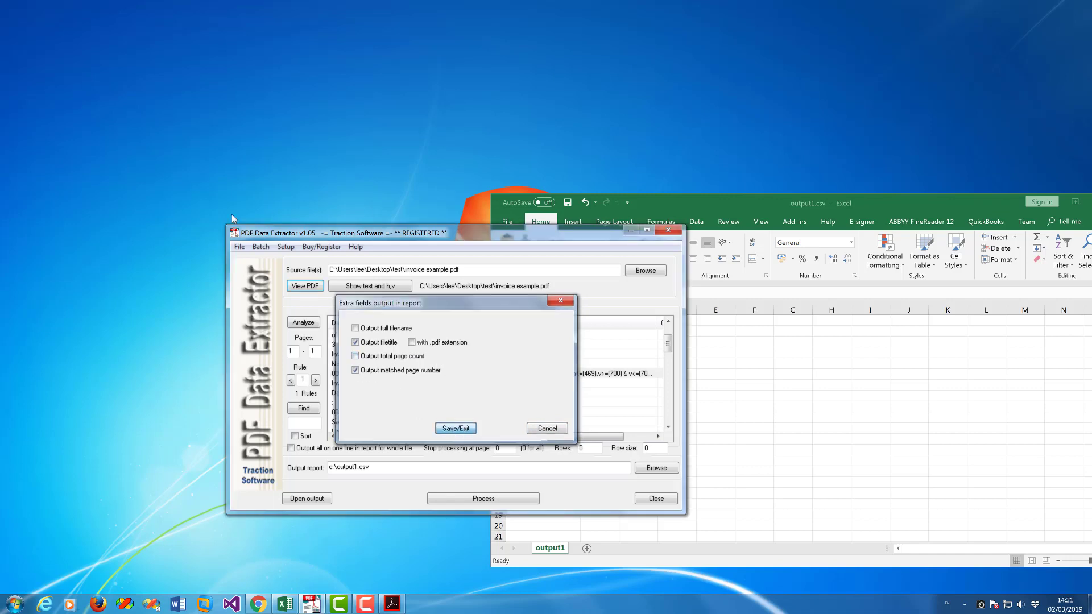
pyautogui.click(456, 429)
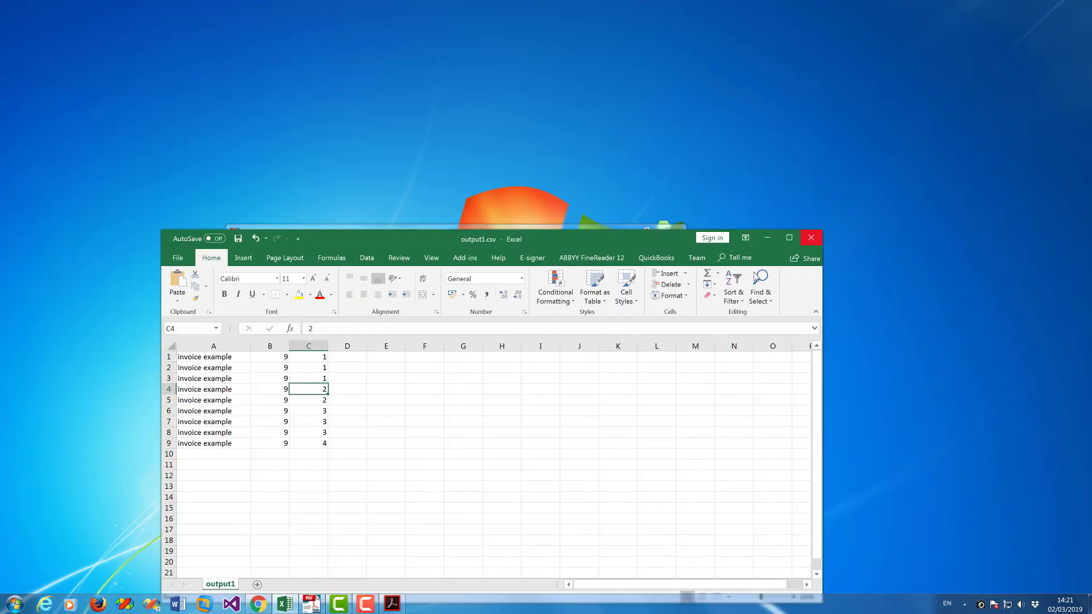
# Discard the old output1.csv, reprocess the invoice and open the regenerated report.
pyautogui.click(811, 238)
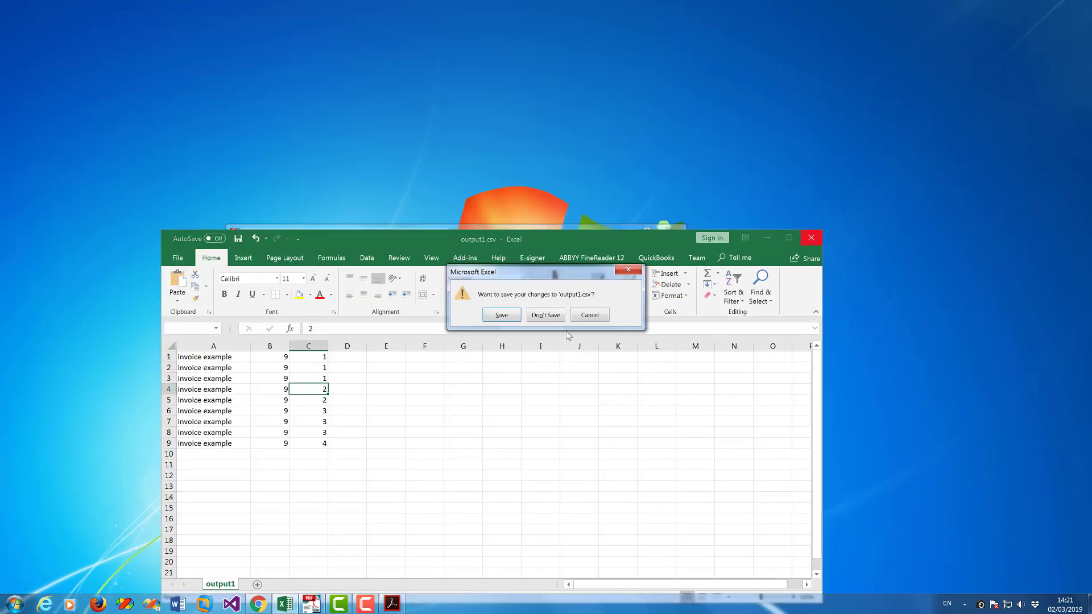
pyautogui.click(545, 314)
pyautogui.click(485, 500)
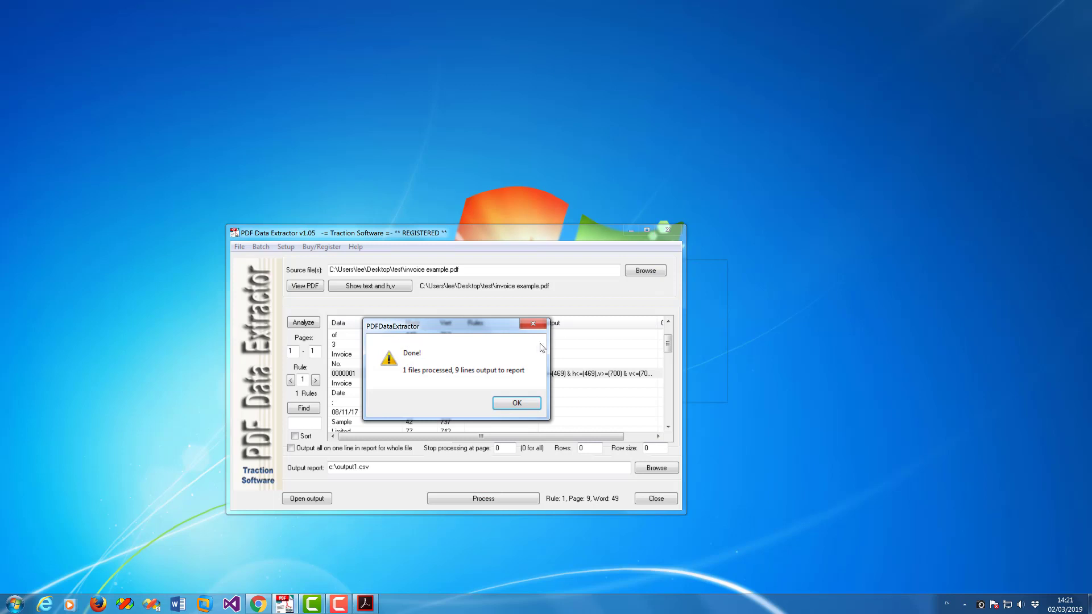
pyautogui.click(529, 405)
pyautogui.click(316, 504)
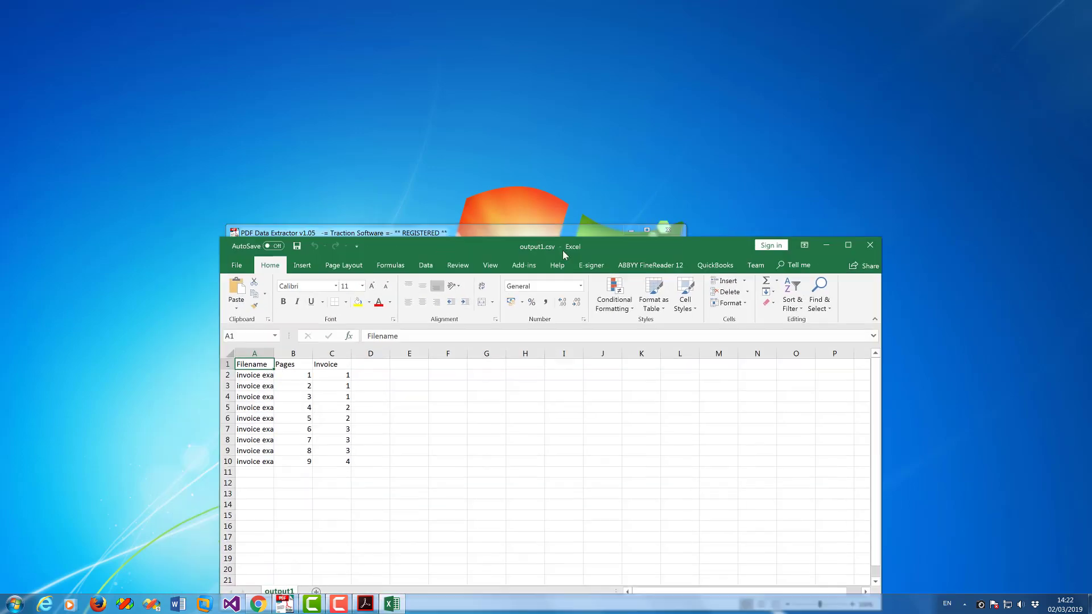
# Auto-fit column A of the new report and scroll the extractor's word list.
pyautogui.moveTo(563, 251); pyautogui.dragTo(951, 173)
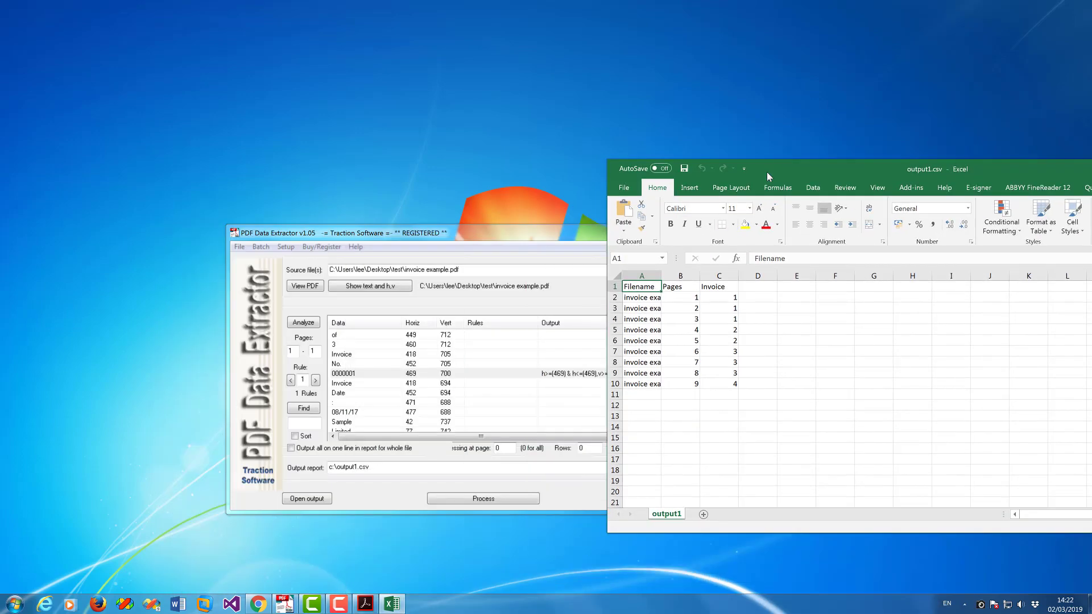
pyautogui.doubleClick(662, 278)
pyautogui.click(547, 328)
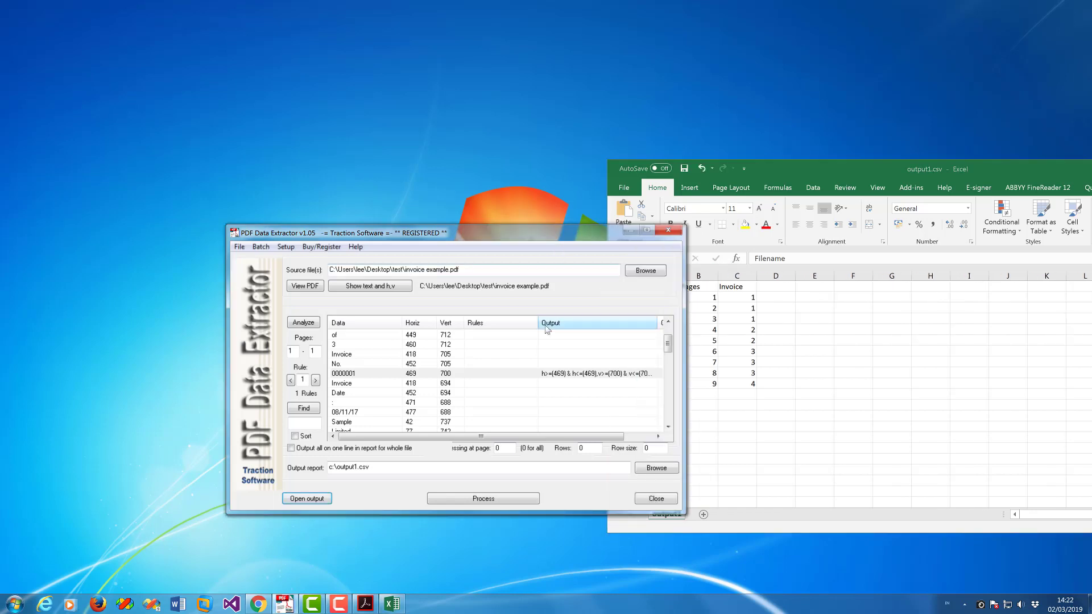
pyautogui.scroll(-1, 668, 353)
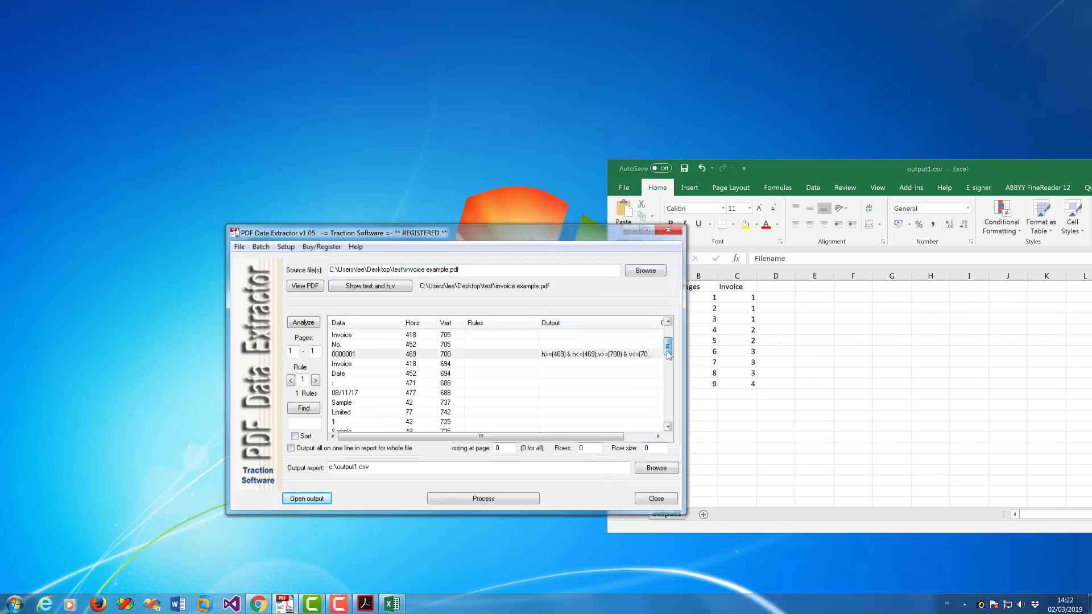
pyautogui.scroll(-1, 668, 353)
# Add a position-range output rule for the date 08/11/17 at horizontal 477, vertical 688.
pyautogui.click(555, 385)
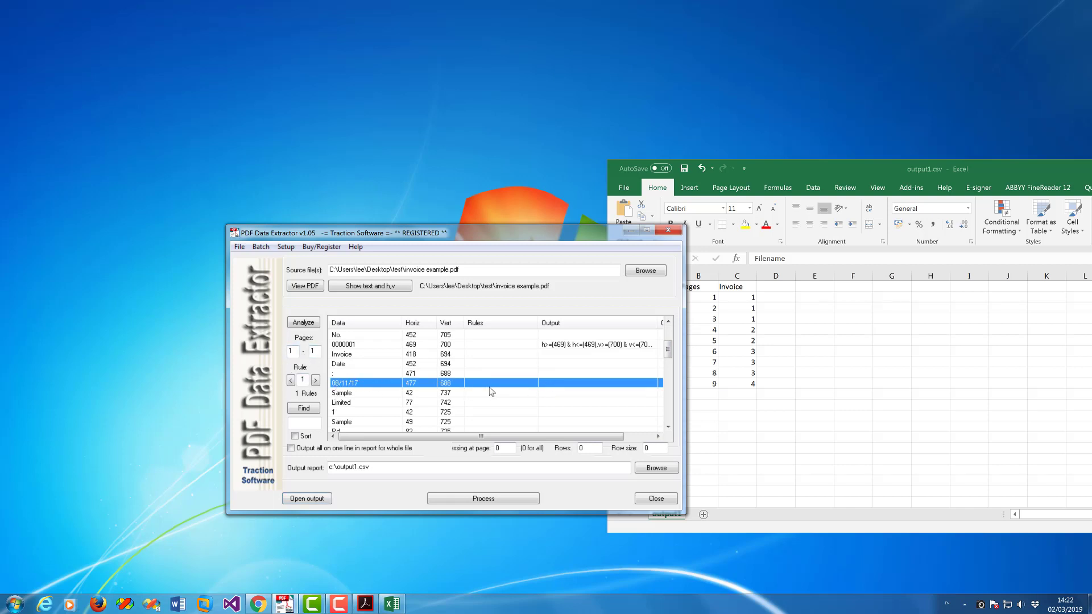
pyautogui.rightClick(562, 387)
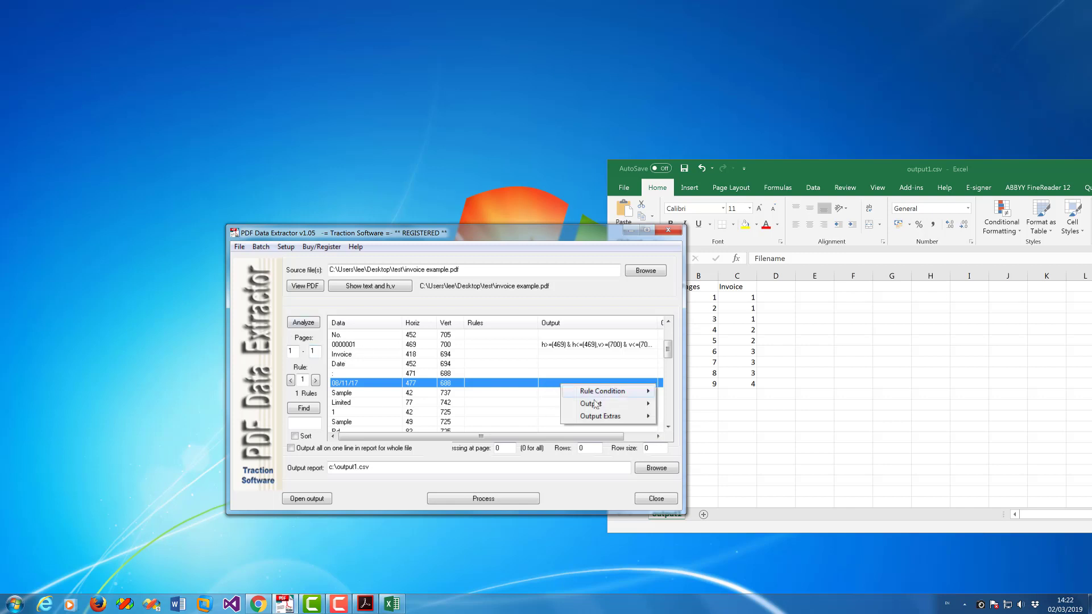
pyautogui.moveTo(597, 404)
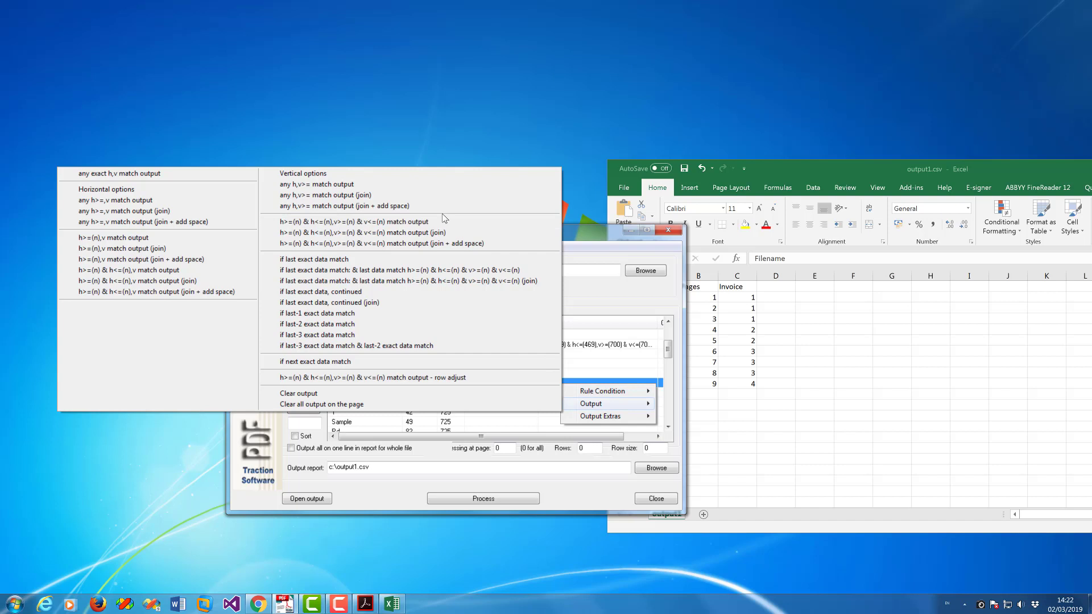
pyautogui.click(441, 222)
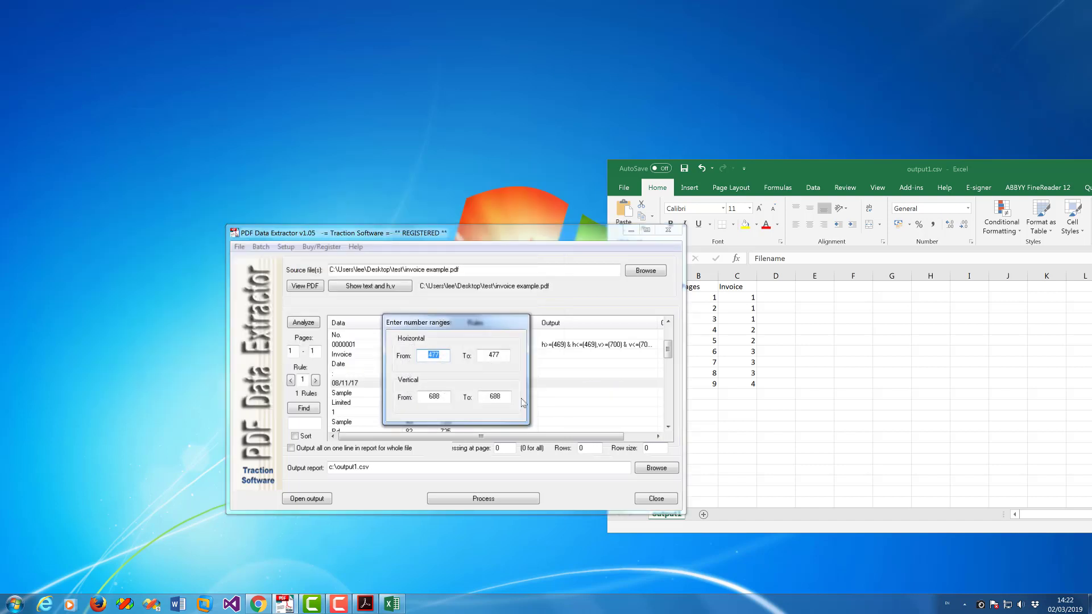
pyautogui.press('Return')
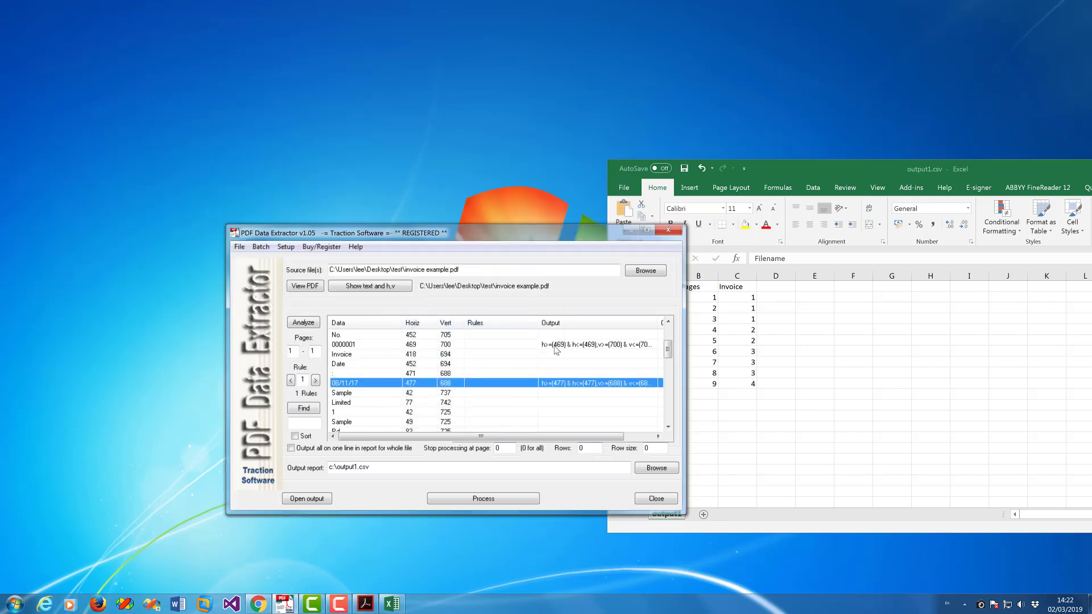
pyautogui.click(259, 247)
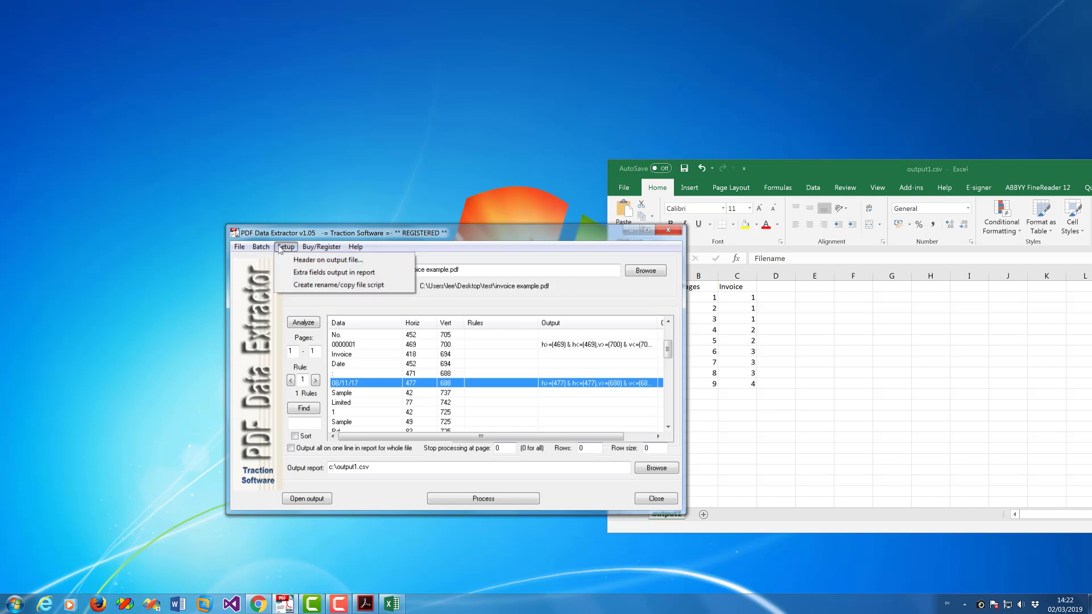
# Append Date to the output file header so it reads Filename,Pages,Invoice,Date.
pyautogui.click(299, 260)
pyautogui.click(402, 364)
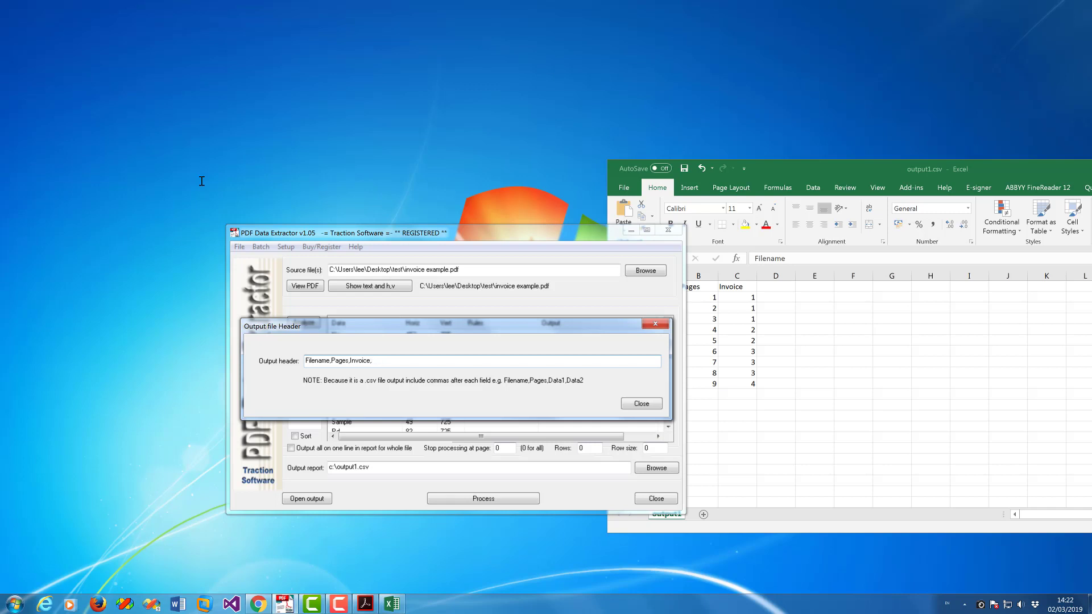
pyautogui.click(643, 404)
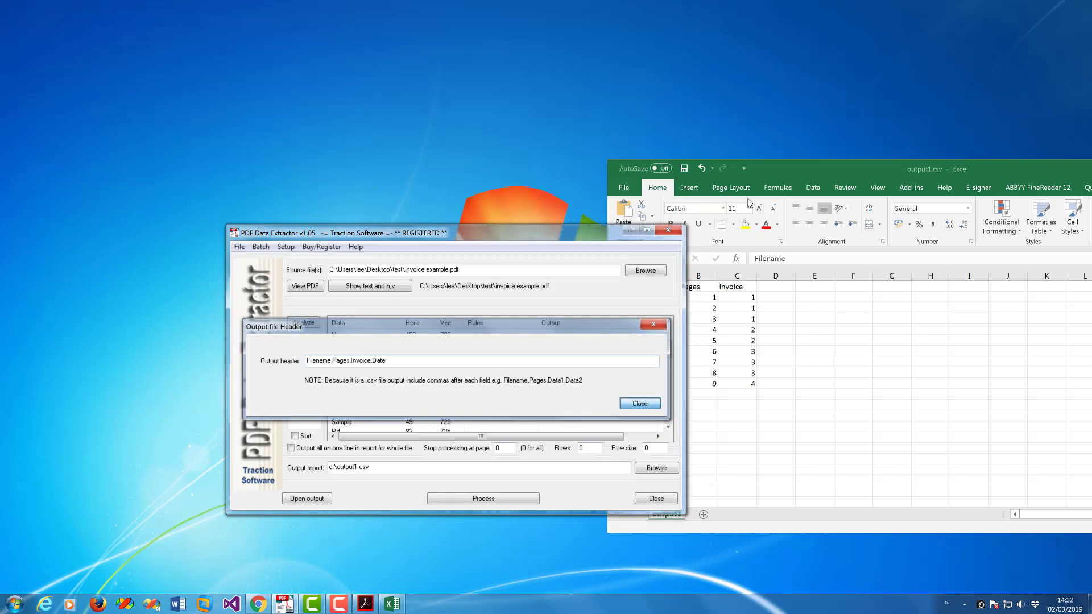
# Close the earlier output1.csv spreadsheet in Excel without saving.
pyautogui.moveTo(832, 172); pyautogui.dragTo(366, 223)
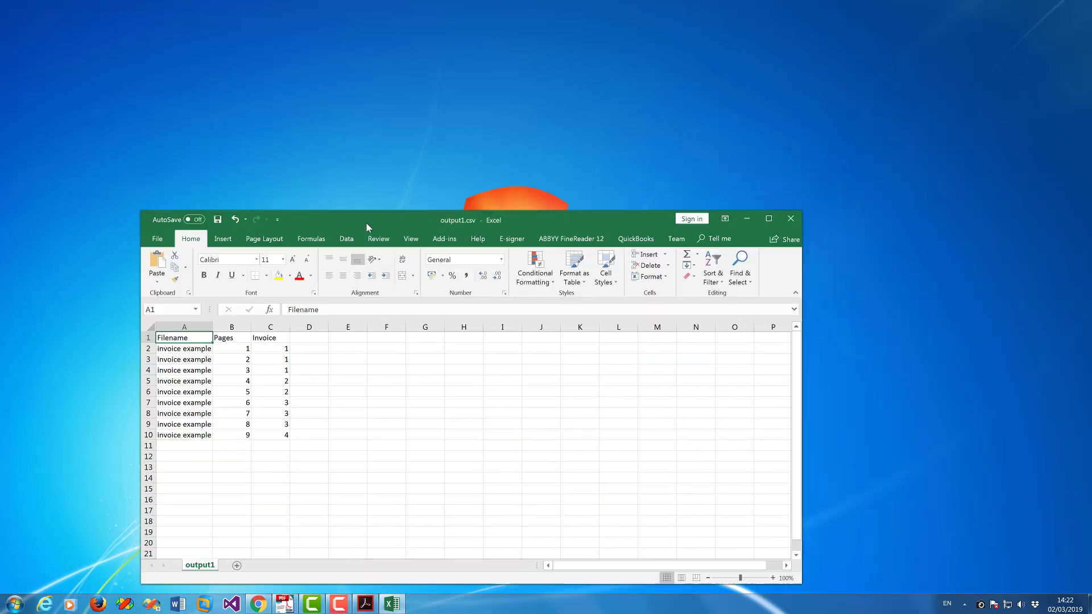
pyautogui.click(791, 218)
pyautogui.click(546, 315)
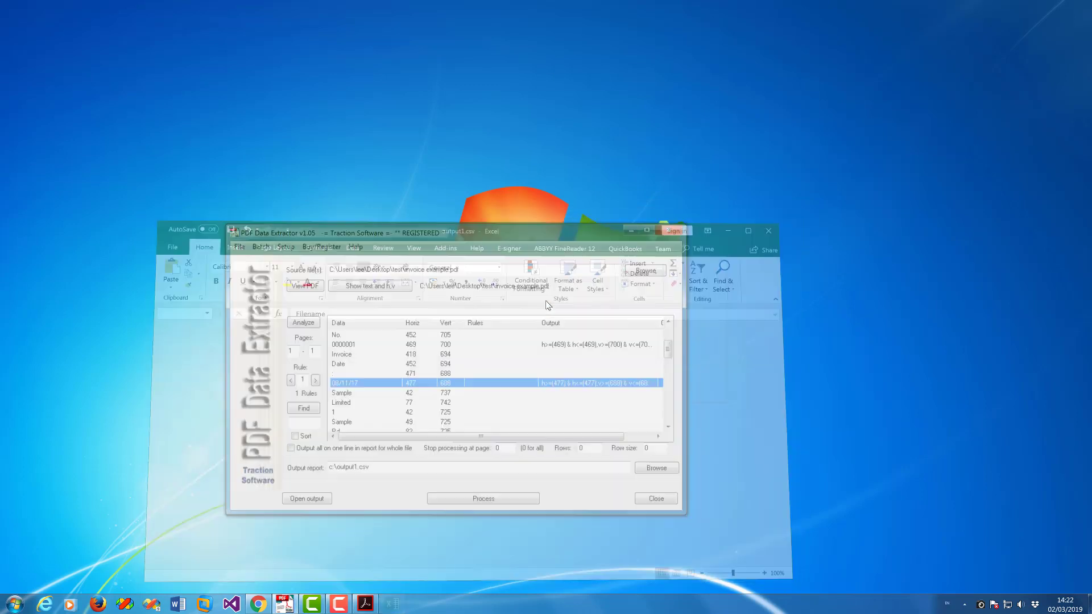
pyautogui.scroll(-1, 669, 355)
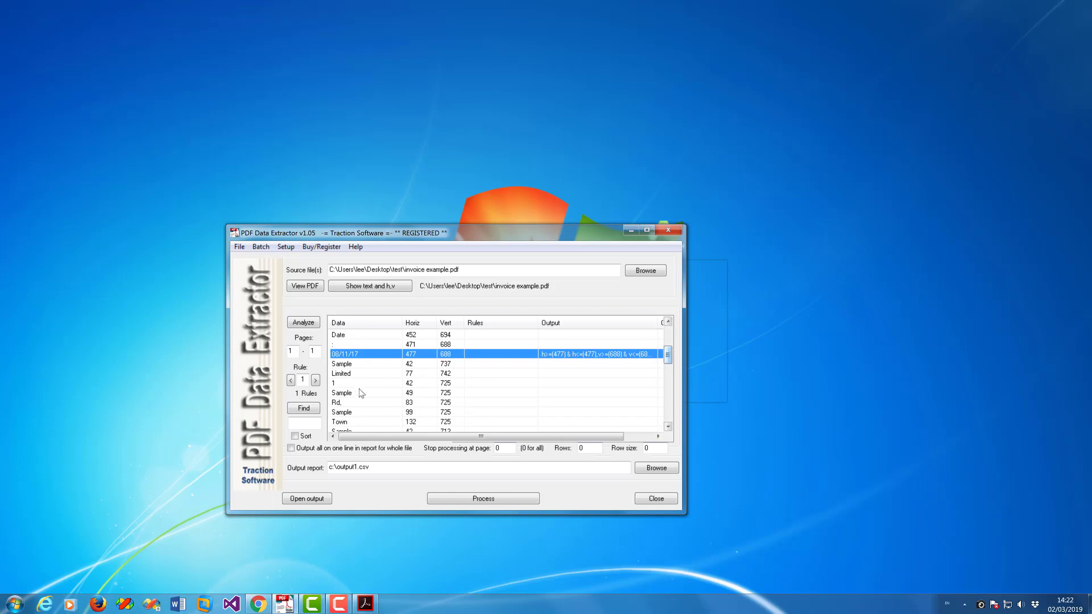
pyautogui.click(560, 364)
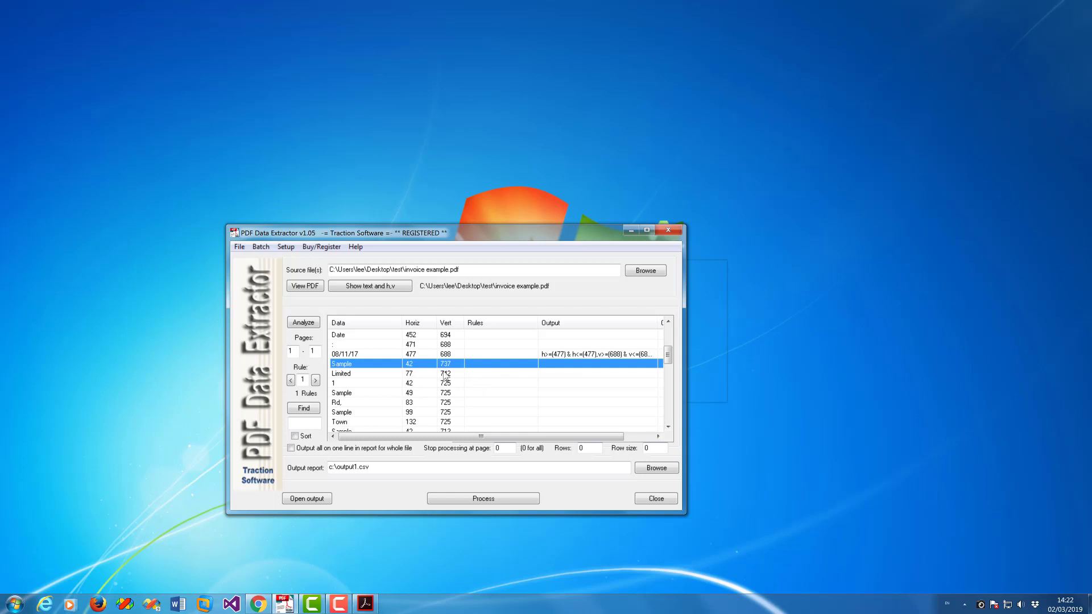
pyautogui.doubleClick(293, 351)
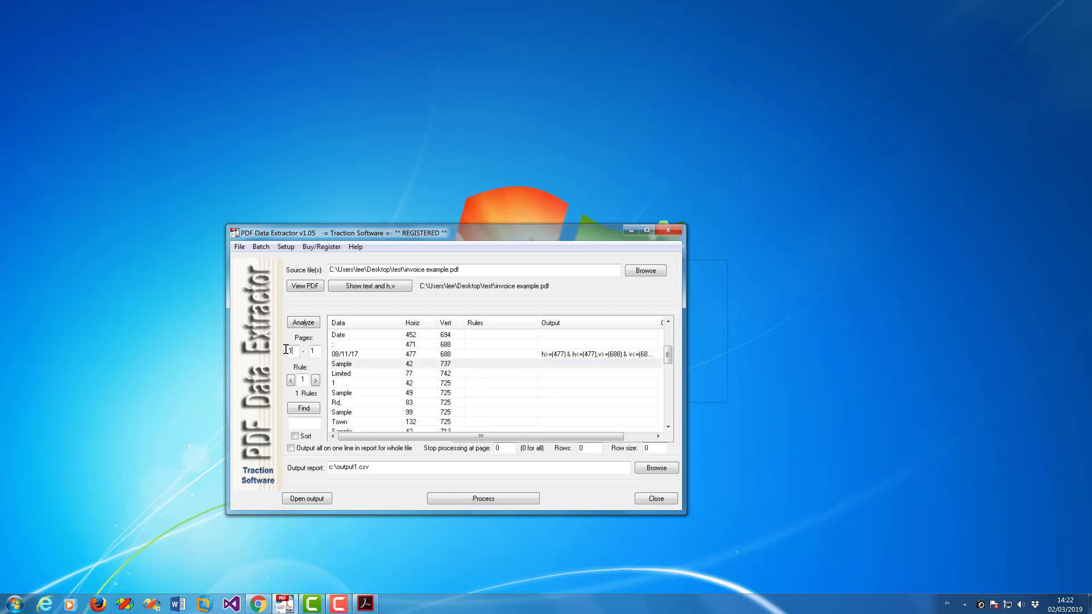
pyautogui.write('22')
pyautogui.click(306, 327)
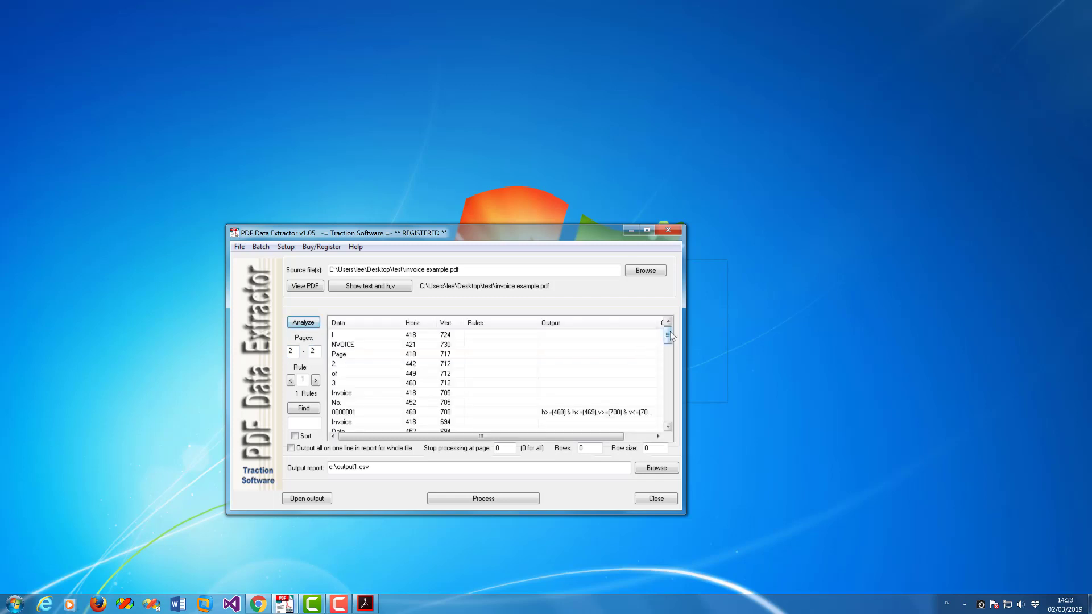
pyautogui.moveTo(670, 336); pyautogui.dragTo(668, 354)
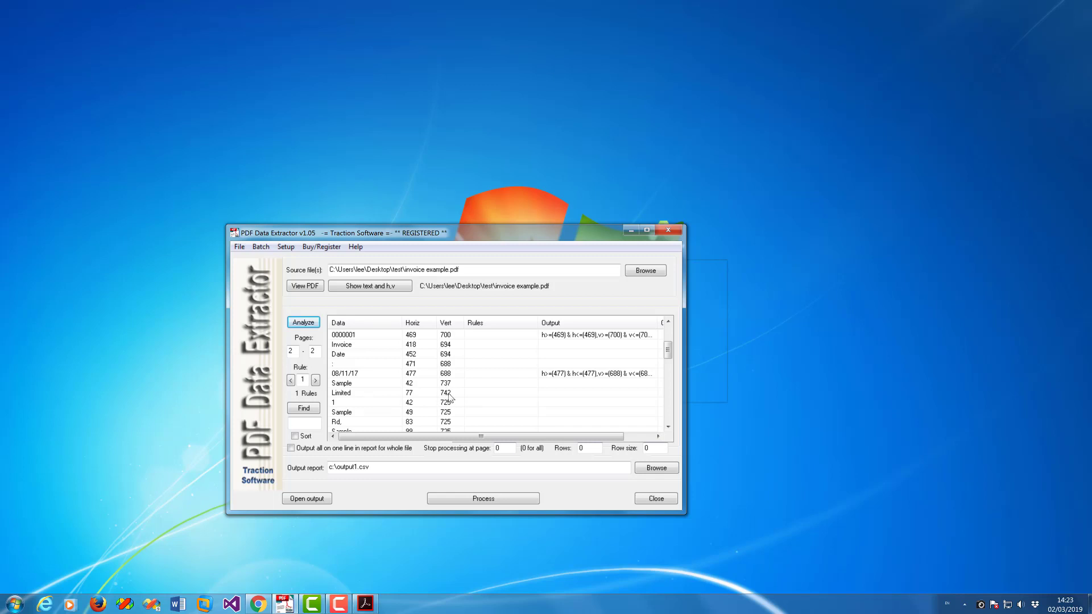
pyautogui.doubleClick(315, 351)
pyautogui.write('1')
pyautogui.click(303, 323)
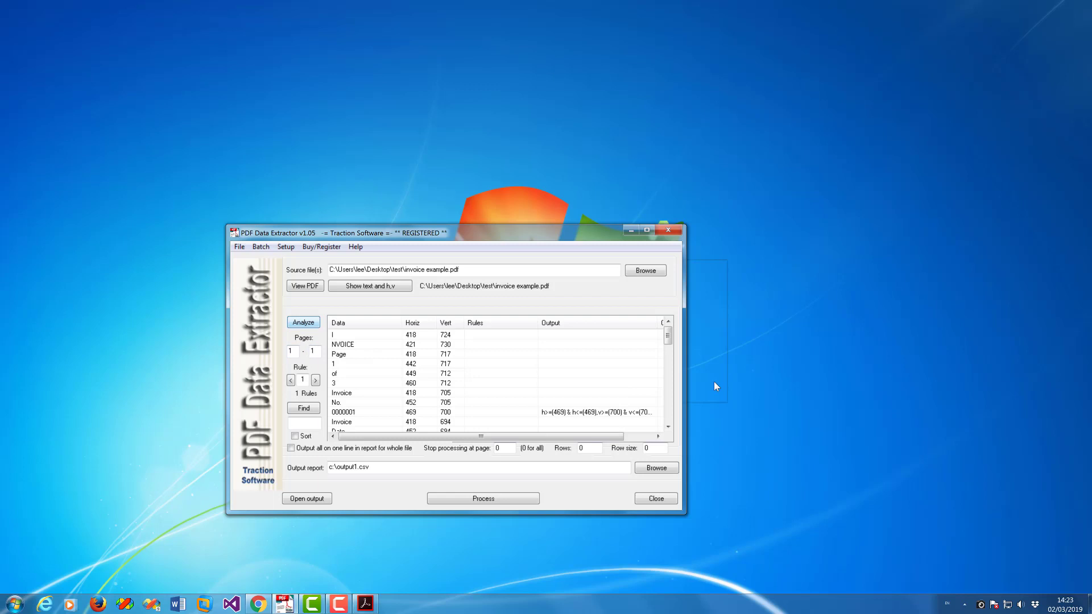
pyautogui.moveTo(669, 340); pyautogui.dragTo(667, 359)
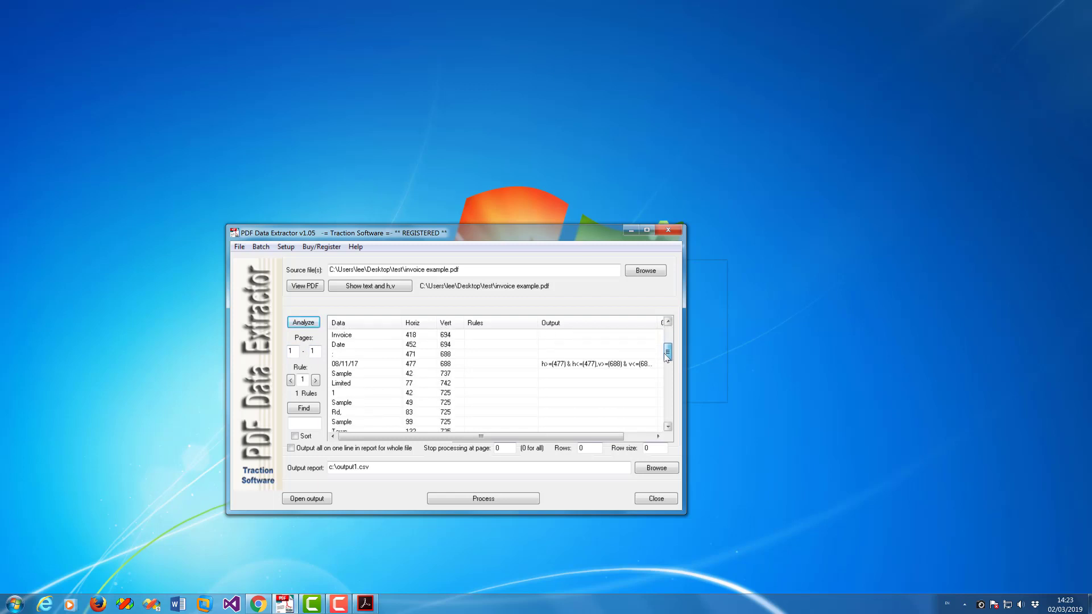
# Add a joined, spaced range rule on the Sample word: horizontal 42–120, vertical 734–745.
pyautogui.click(526, 375)
pyautogui.rightClick(548, 377)
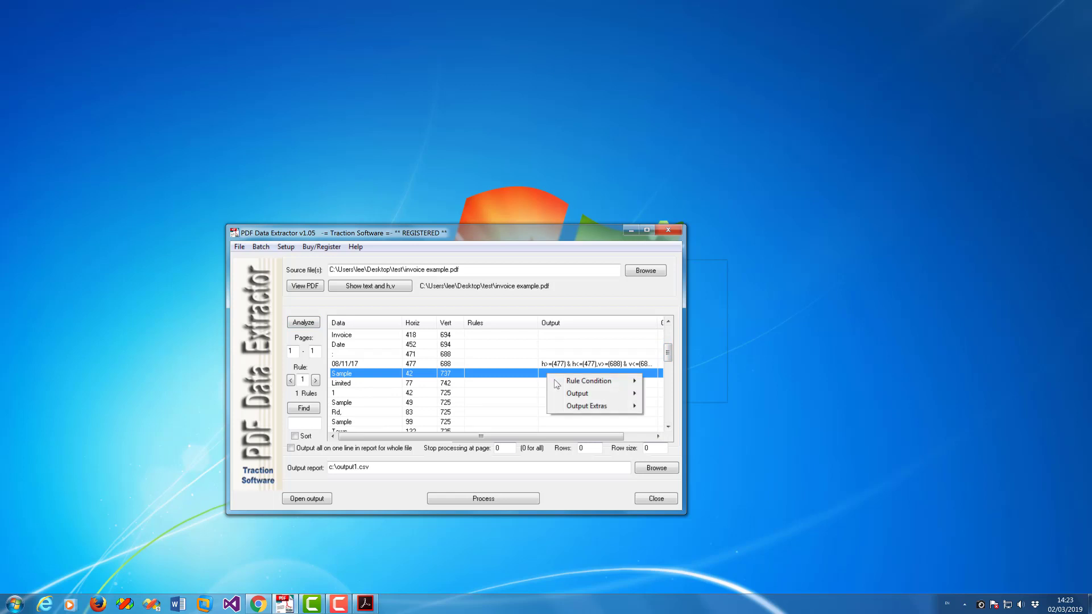
pyautogui.moveTo(577, 393)
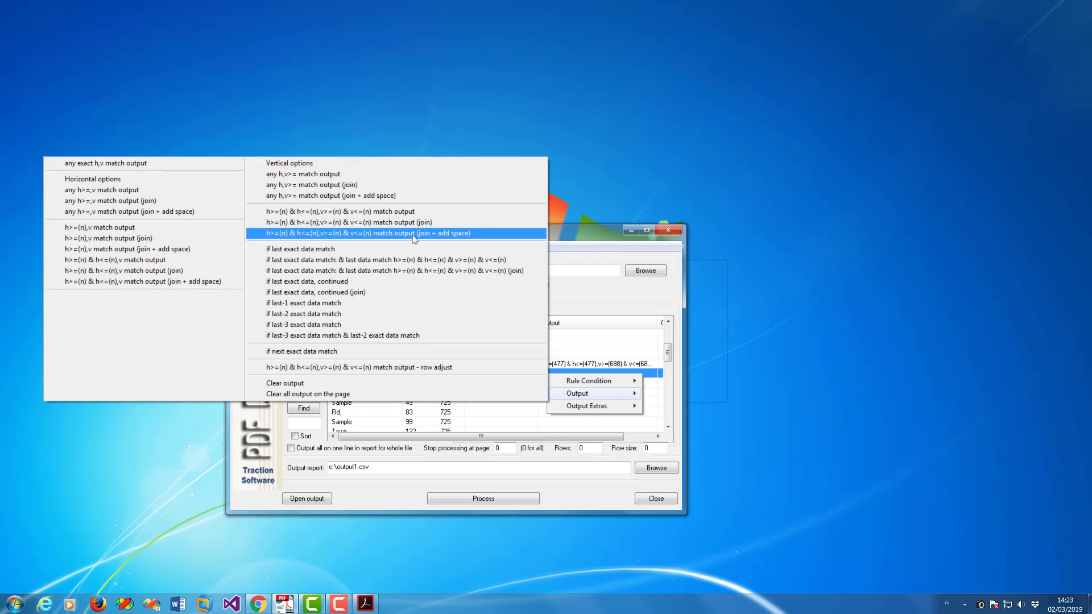
pyautogui.click(455, 233)
pyautogui.moveTo(459, 327); pyautogui.dragTo(444, 416)
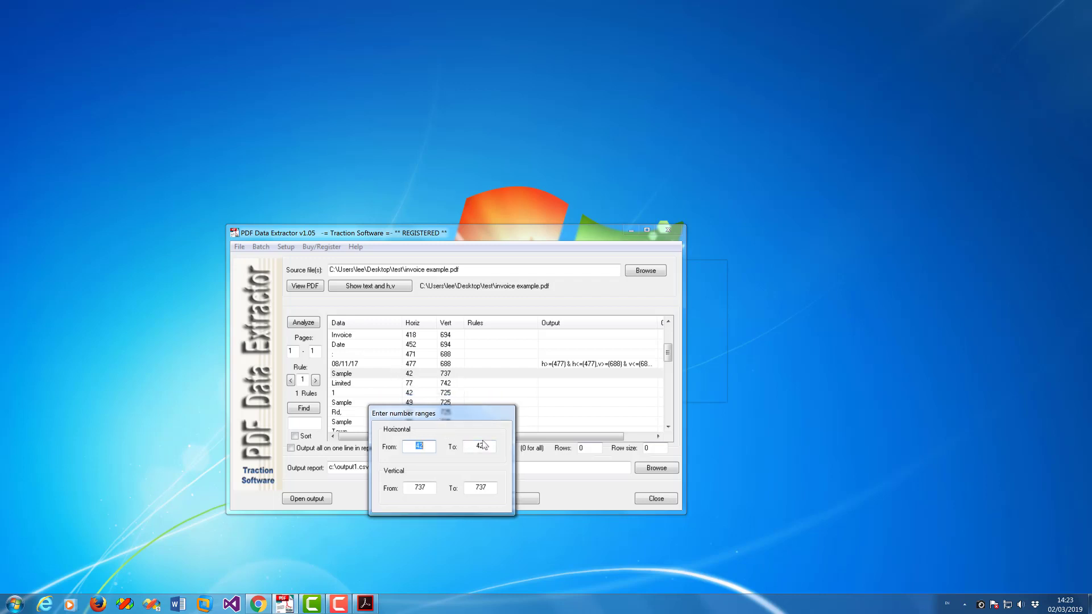
pyautogui.press('Tab')
pyautogui.write('4')
pyautogui.moveTo(488, 487); pyautogui.dragTo(481, 487)
pyautogui.press('Return')
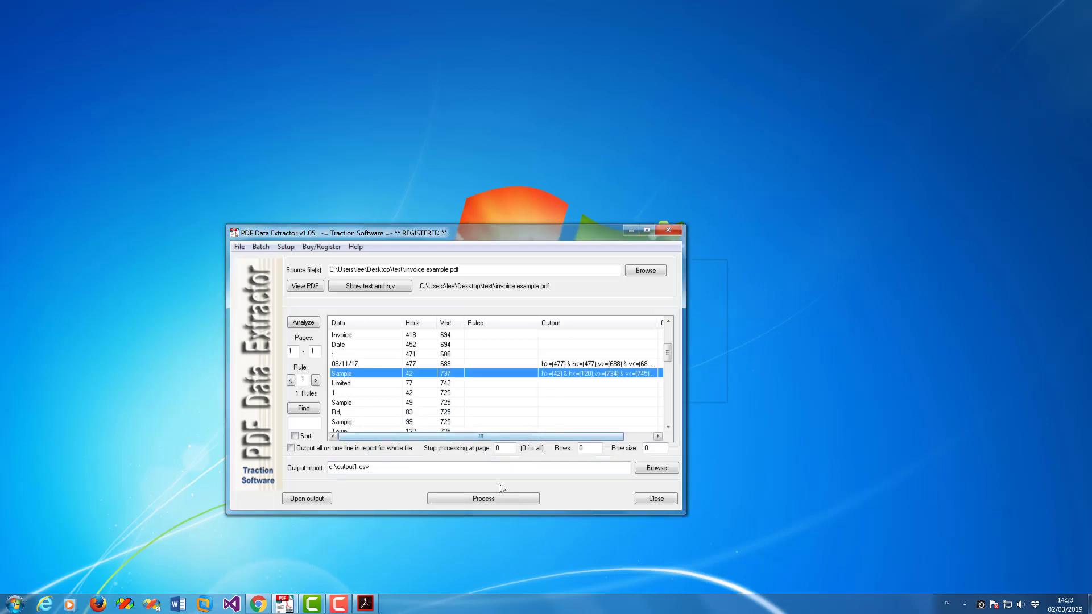
# Append Company Name to the output file header.
pyautogui.click(286, 246)
pyautogui.click(305, 260)
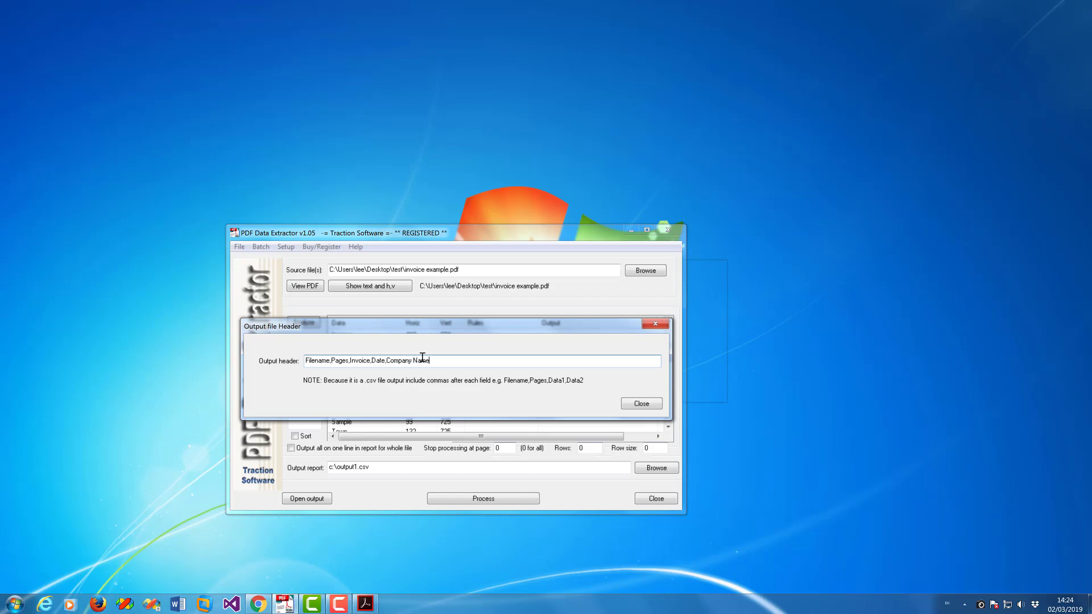
pyautogui.click(642, 403)
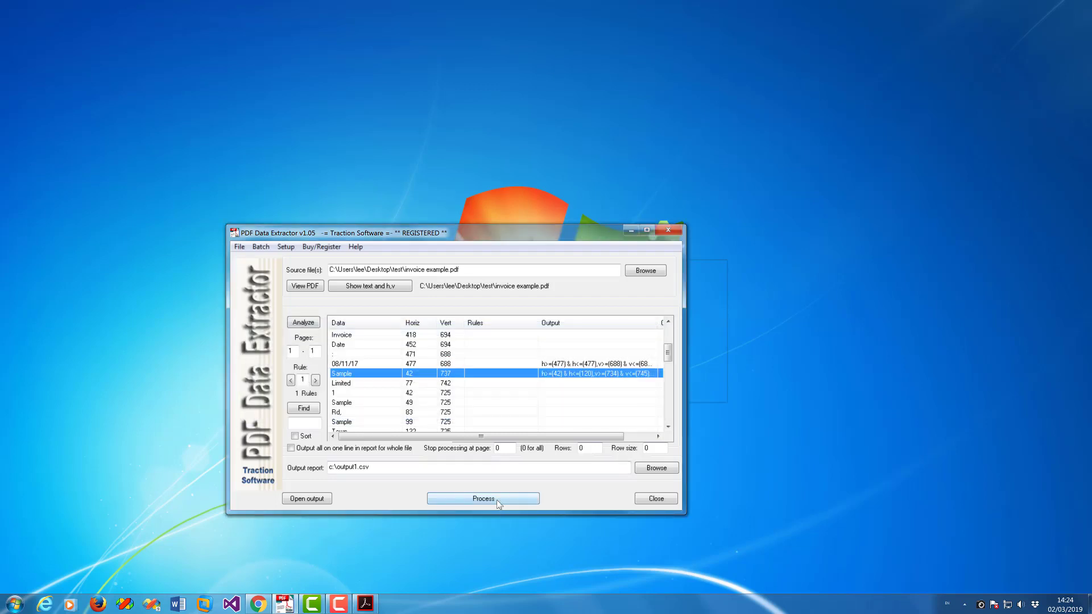
# Process the invoice file into nine report lines and open output1.csv in Excel.
pyautogui.click(499, 504)
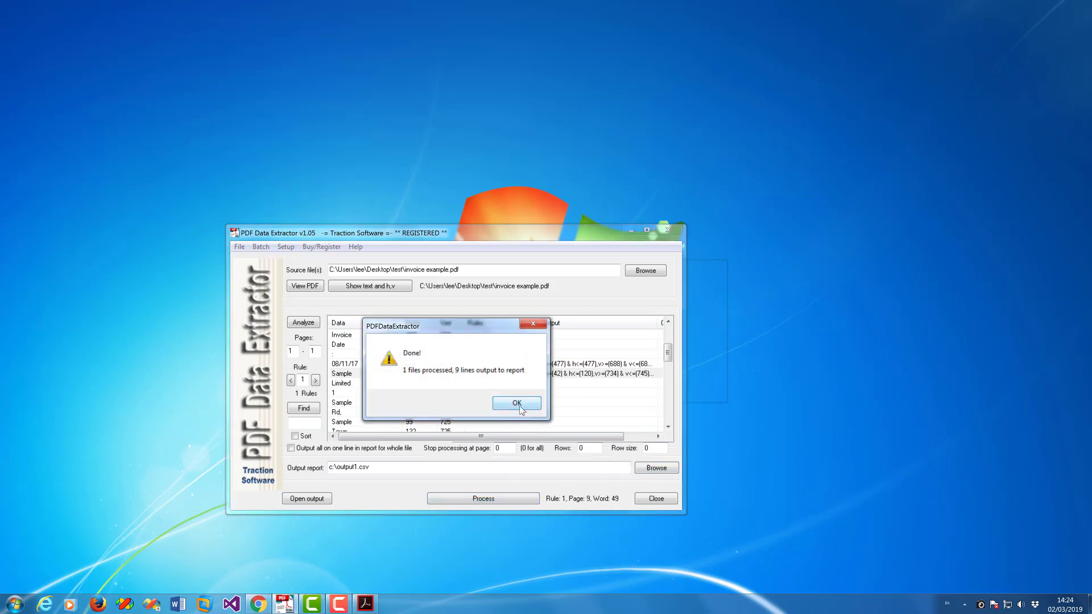
pyautogui.click(520, 405)
pyautogui.click(306, 500)
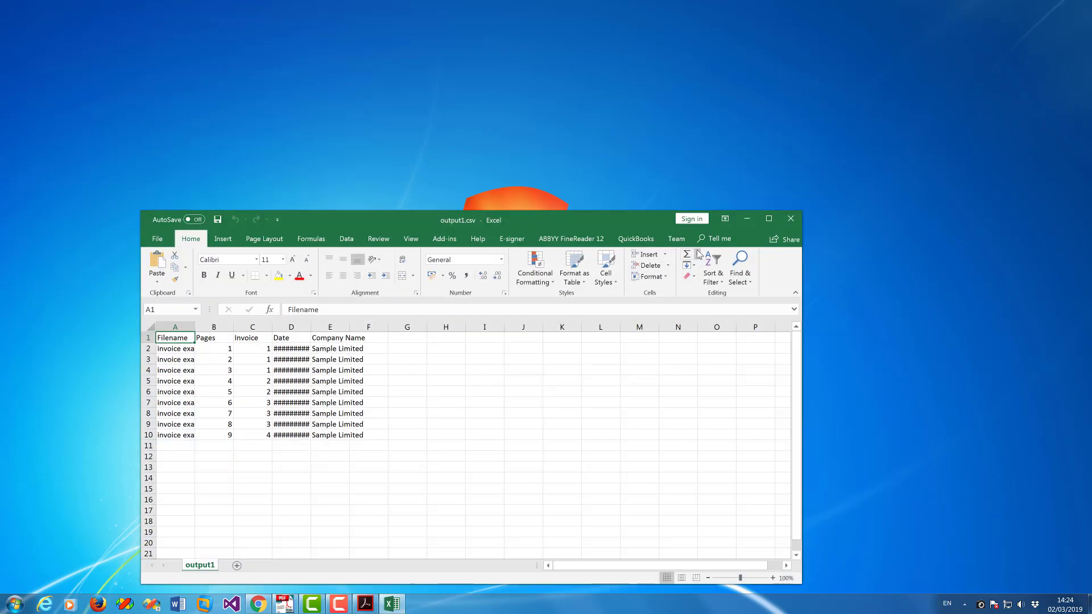
# Widen column D so the dates show in full, then close output1.csv without saving.
pyautogui.moveTo(310, 327); pyautogui.dragTo(350, 327)
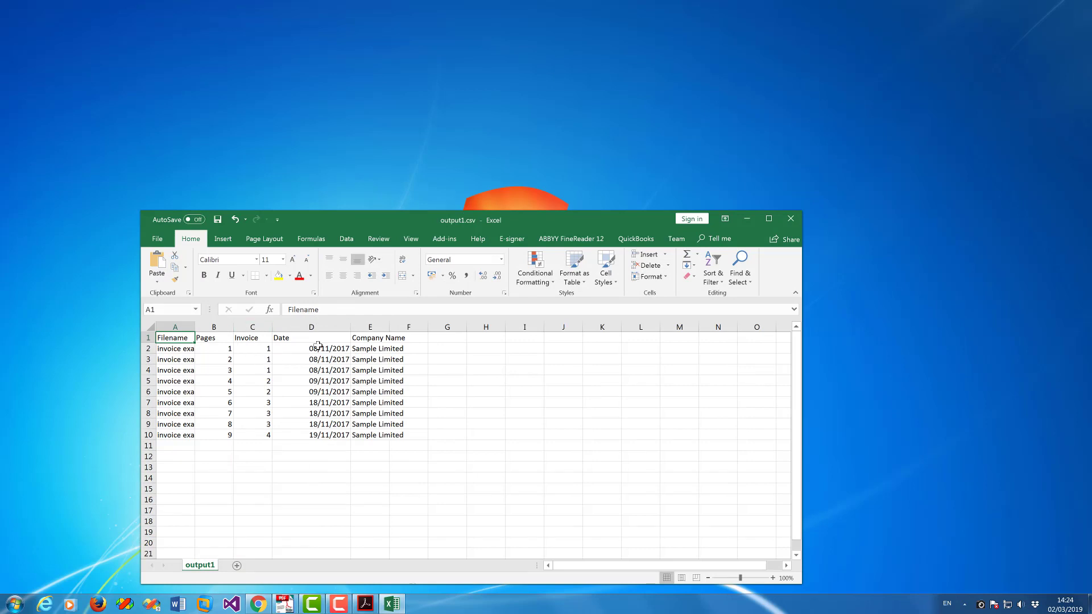
pyautogui.click(790, 218)
pyautogui.click(545, 314)
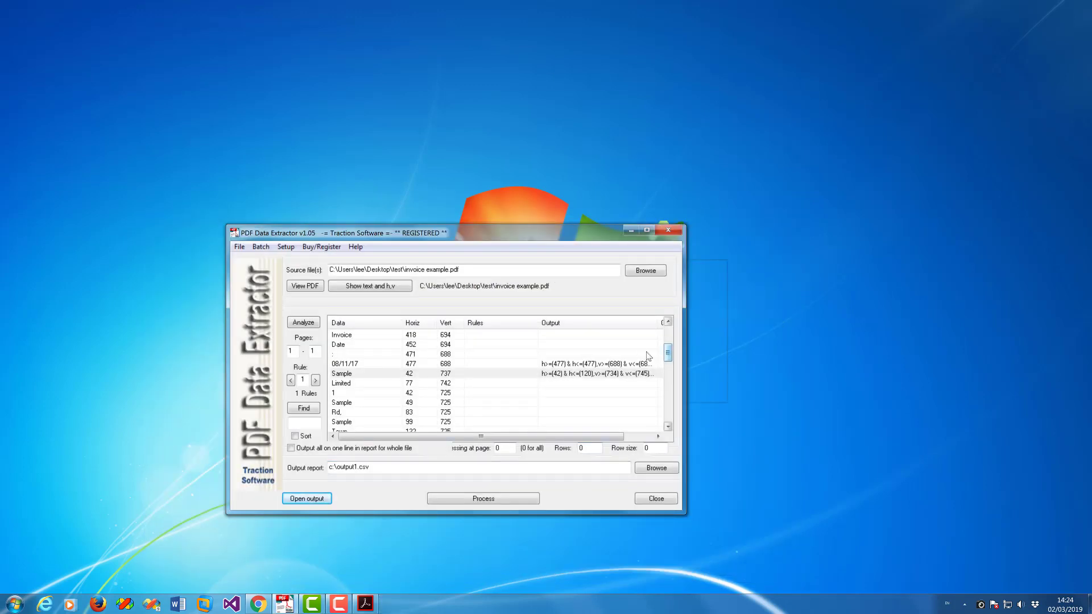
pyautogui.click(366, 604)
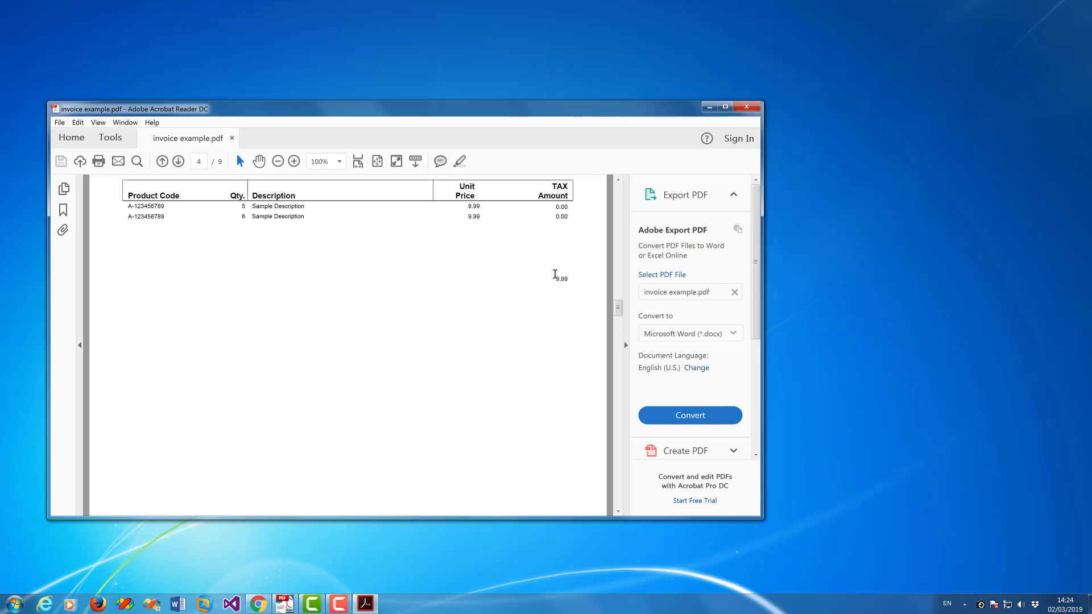
pyautogui.moveTo(555, 278); pyautogui.dragTo(568, 286)
pyautogui.click(580, 281)
pyautogui.moveTo(620, 310); pyautogui.dragTo(618, 268)
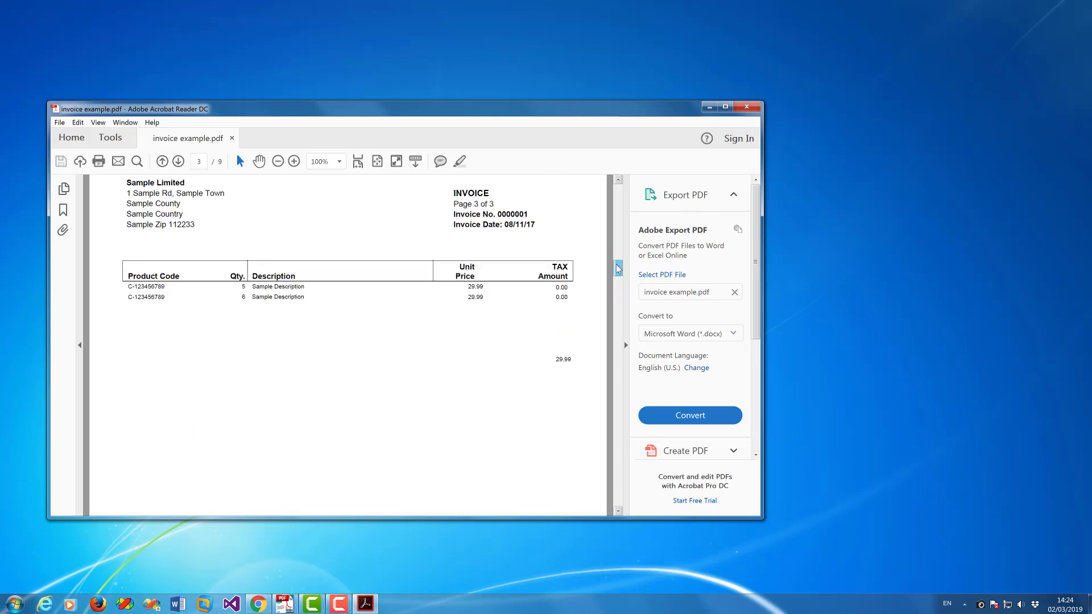
pyautogui.click(710, 107)
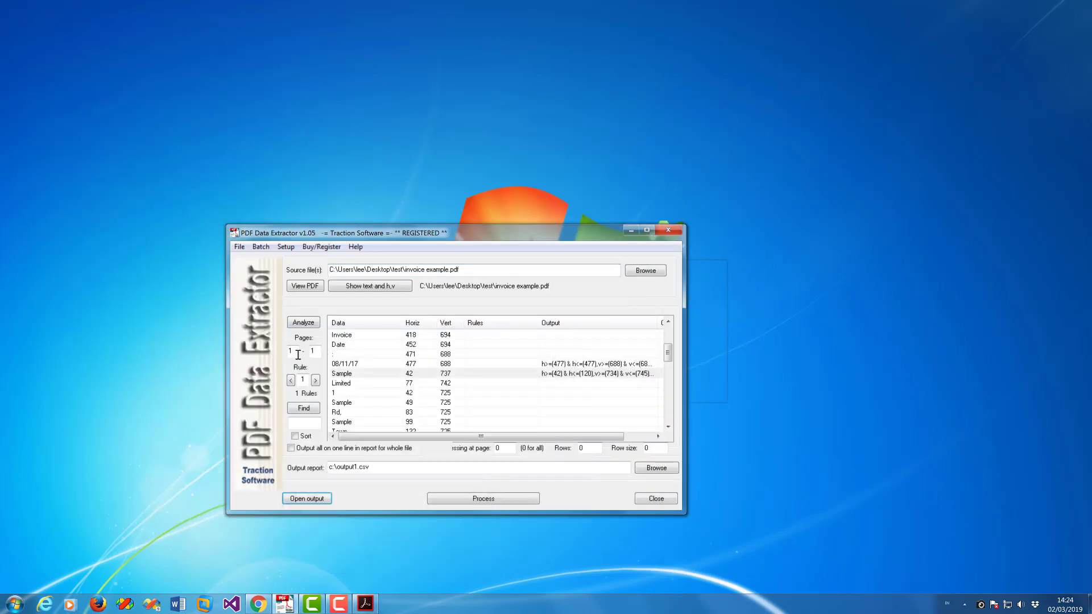
# Analyze page 3 of the invoice file and locate its 29.99 total.
pyautogui.doubleClick(292, 351)
pyautogui.write('3')
pyautogui.doubleClick(313, 351)
pyautogui.write('3')
pyautogui.click(304, 322)
pyautogui.click(669, 426)
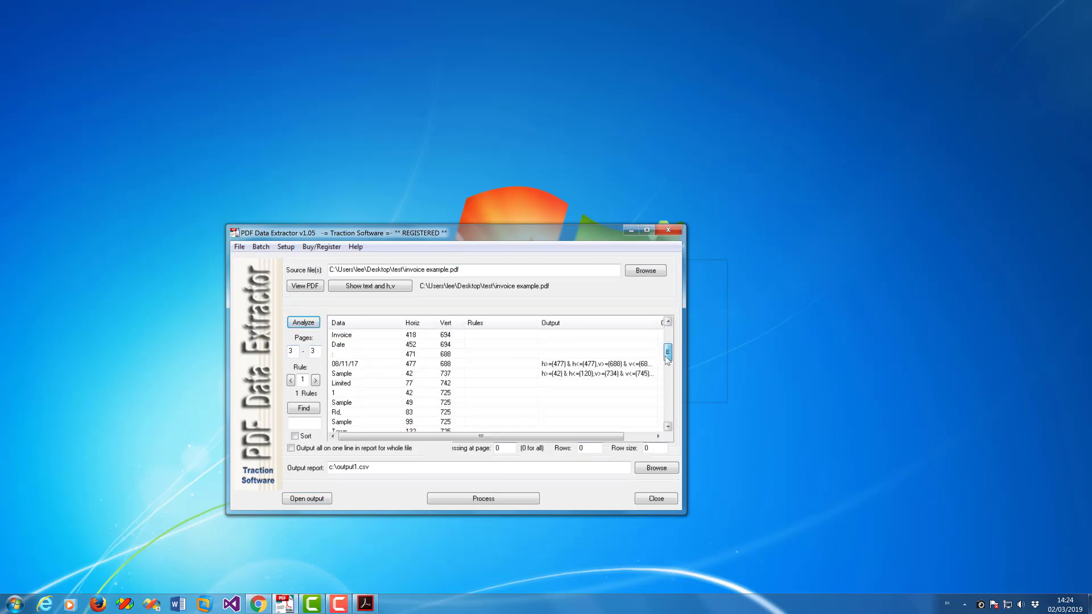
pyautogui.scroll(-2, 666, 390)
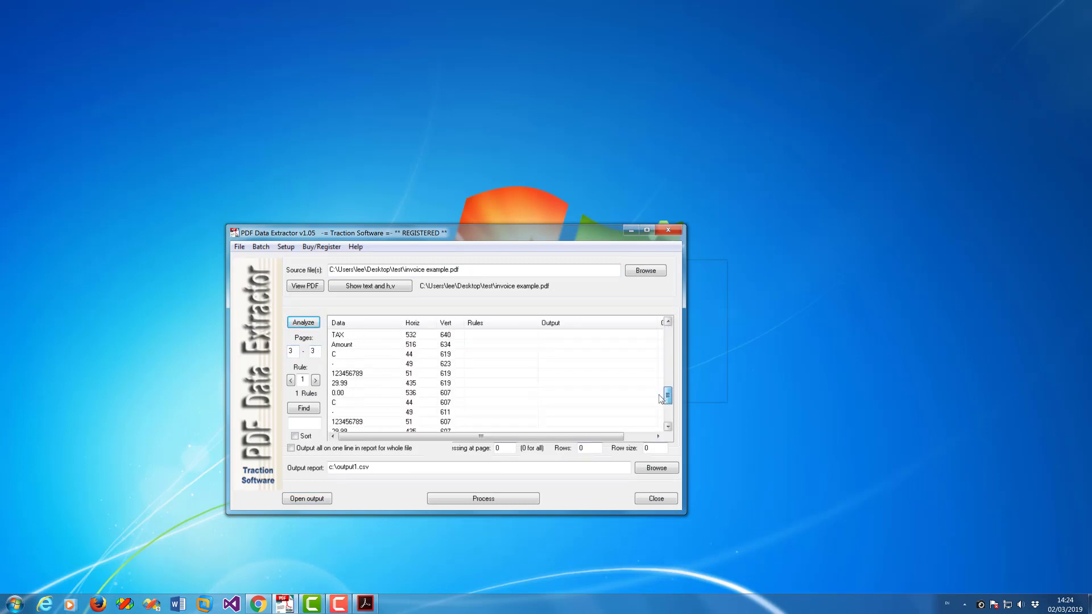
pyautogui.click(344, 394)
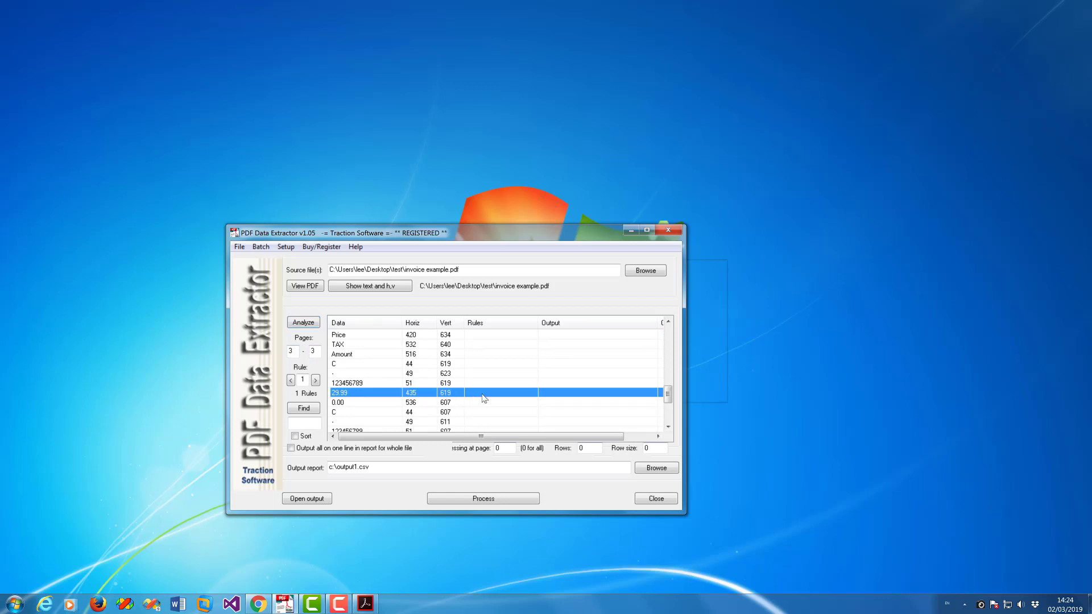
# Re-analyze page 1 and add a position-match rule for the 9.99 total at 435, 619.
pyautogui.doubleClick(298, 353)
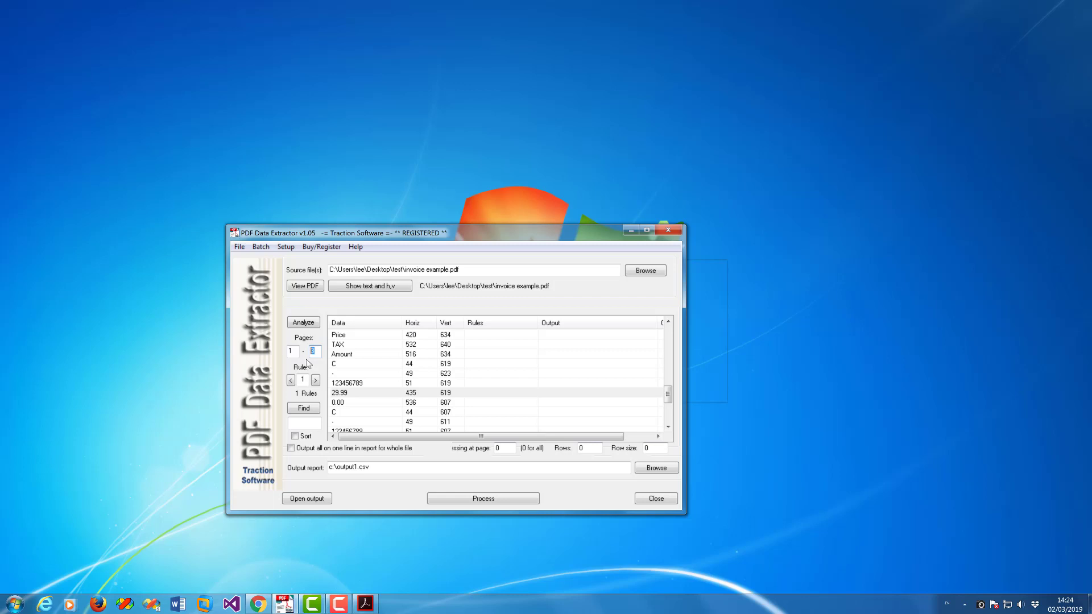
pyautogui.write('1')
pyautogui.click(303, 323)
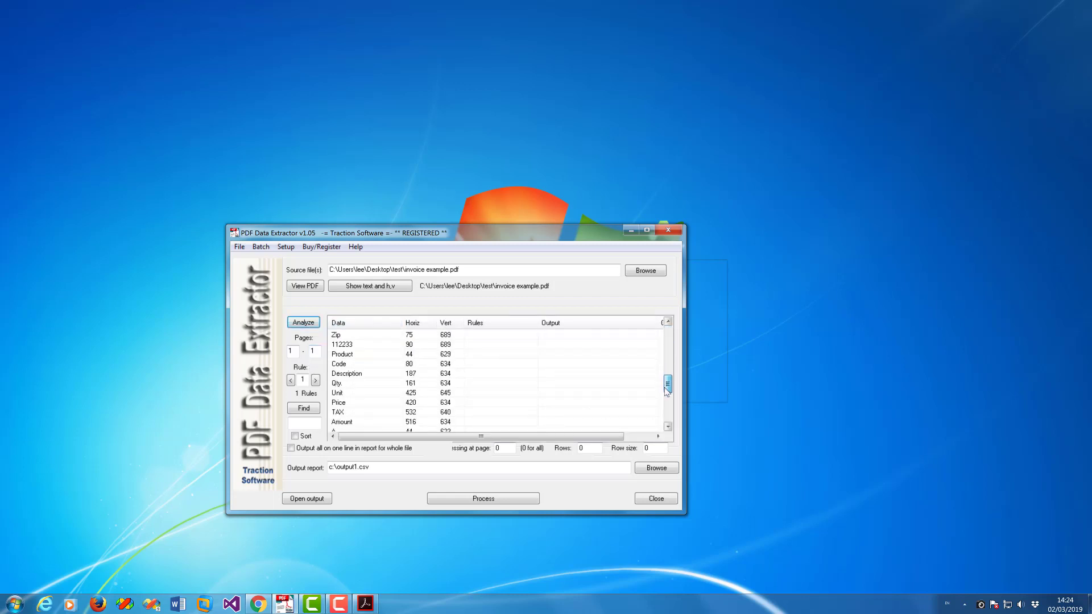
pyautogui.moveTo(666, 389); pyautogui.dragTo(665, 412)
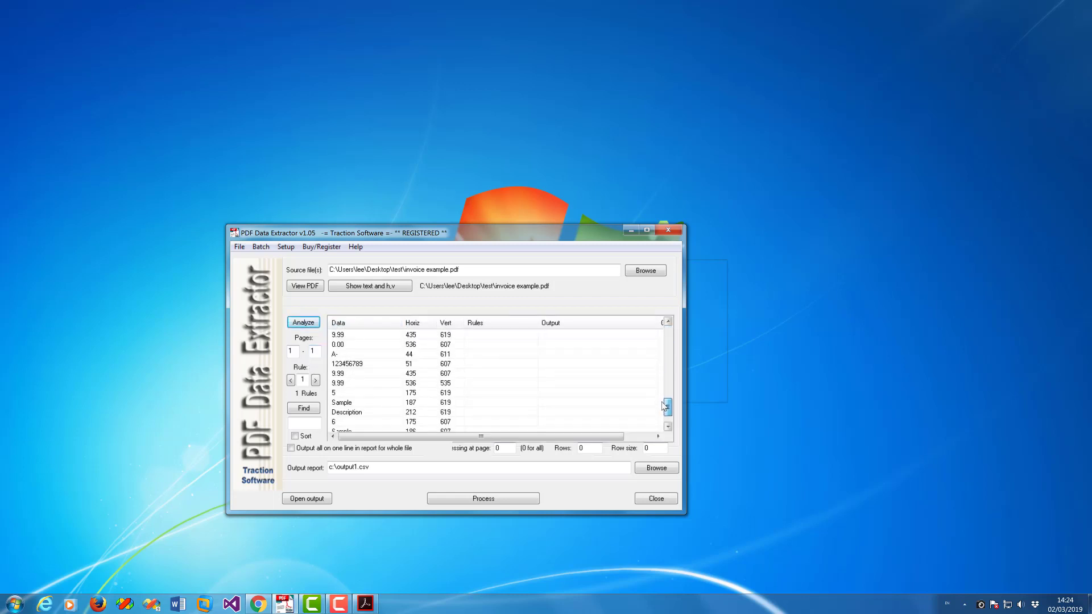
pyautogui.click(428, 337)
pyautogui.scroll(1, 663, 399)
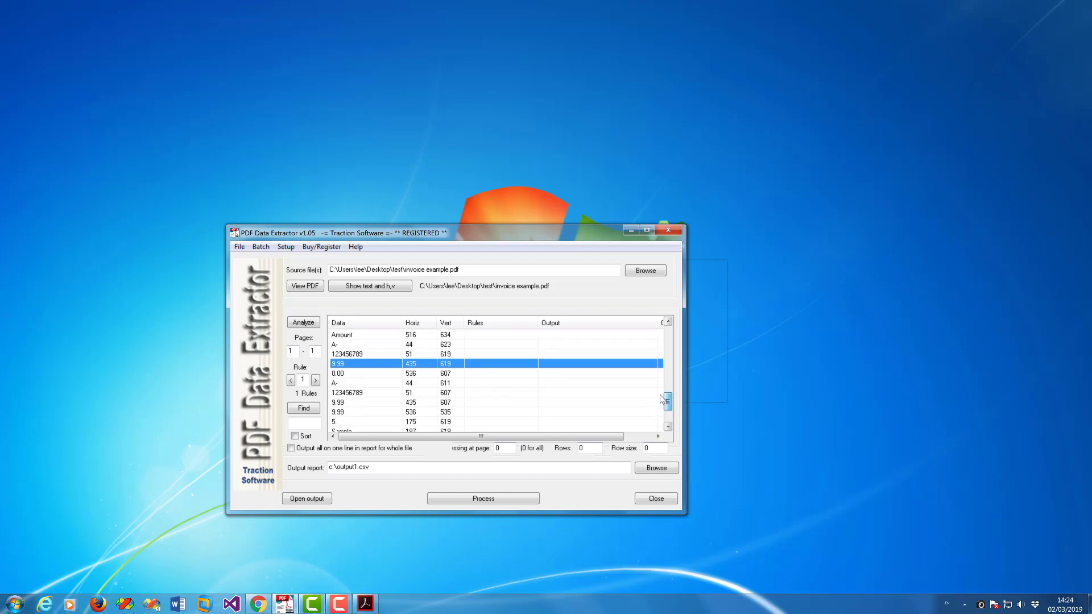
pyautogui.rightClick(560, 366)
pyautogui.moveTo(590, 385)
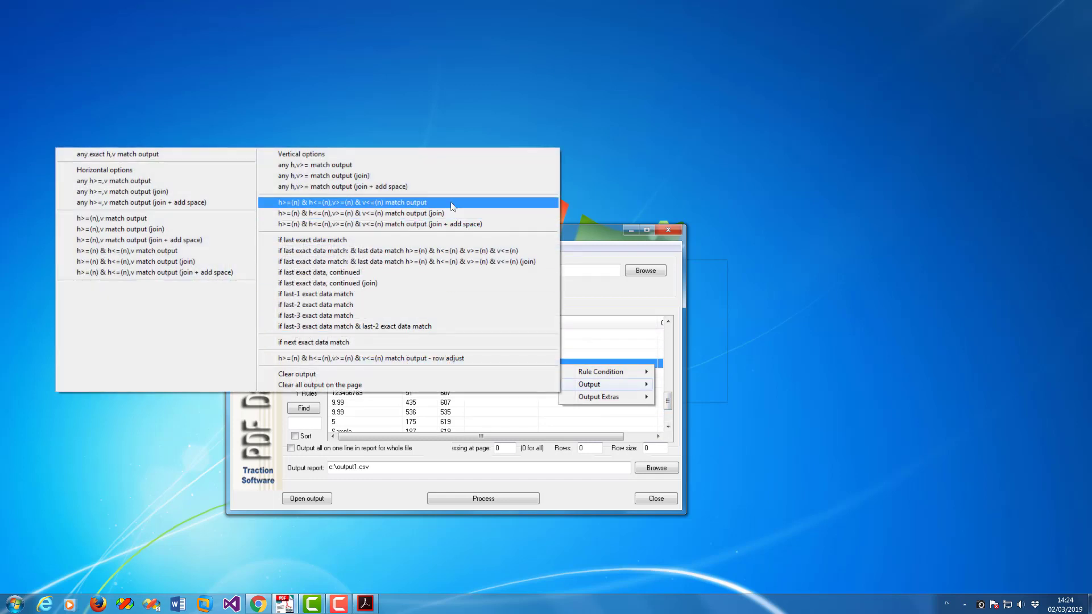
pyautogui.click(330, 202)
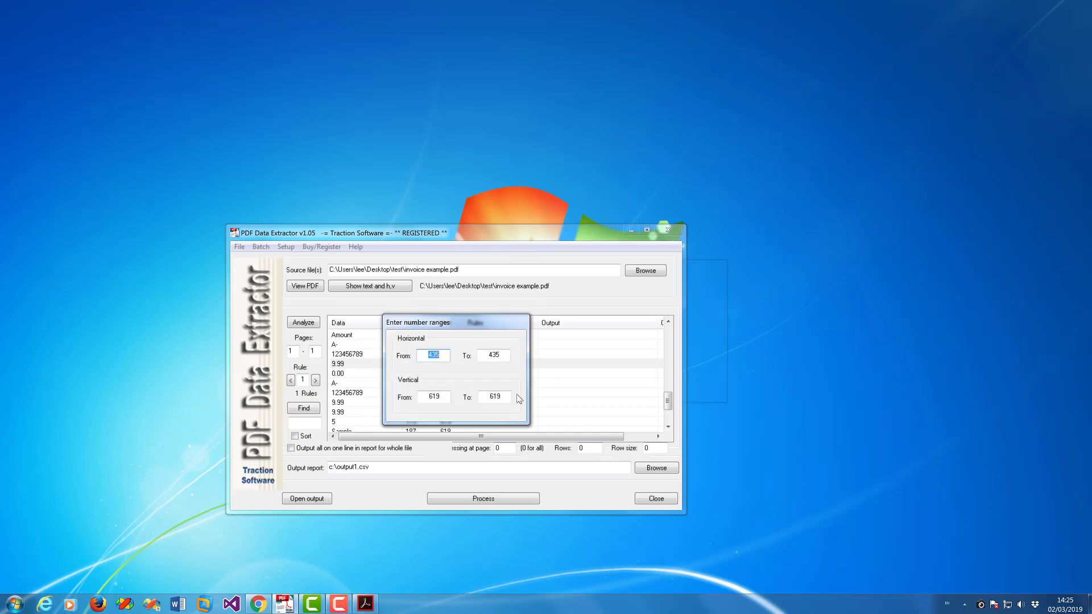
pyautogui.press('Return')
# Append ',Total' to the output file header.
pyautogui.click(276, 249)
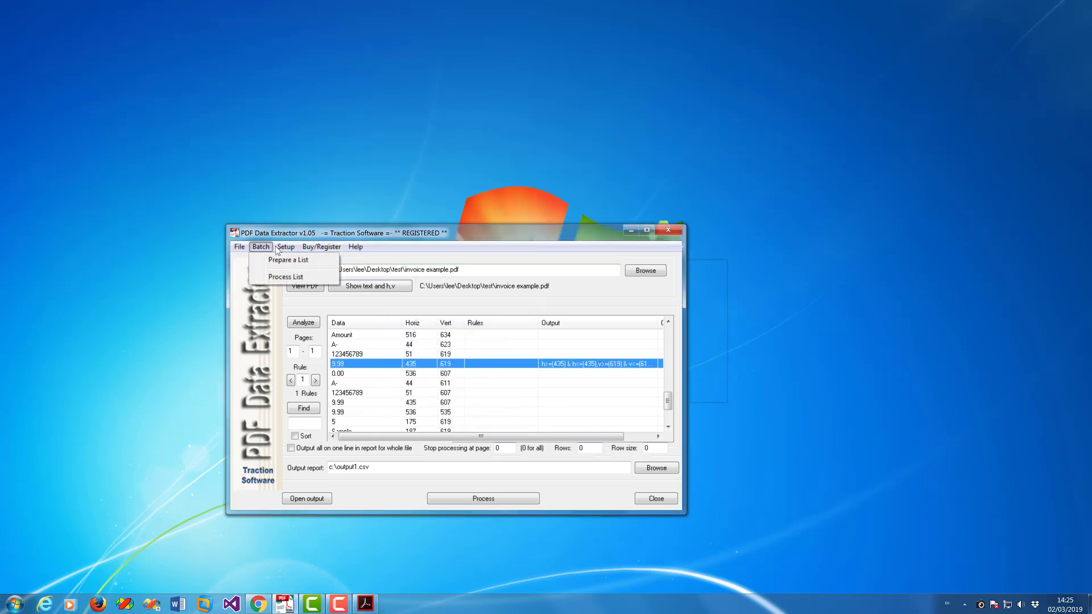
pyautogui.click(291, 260)
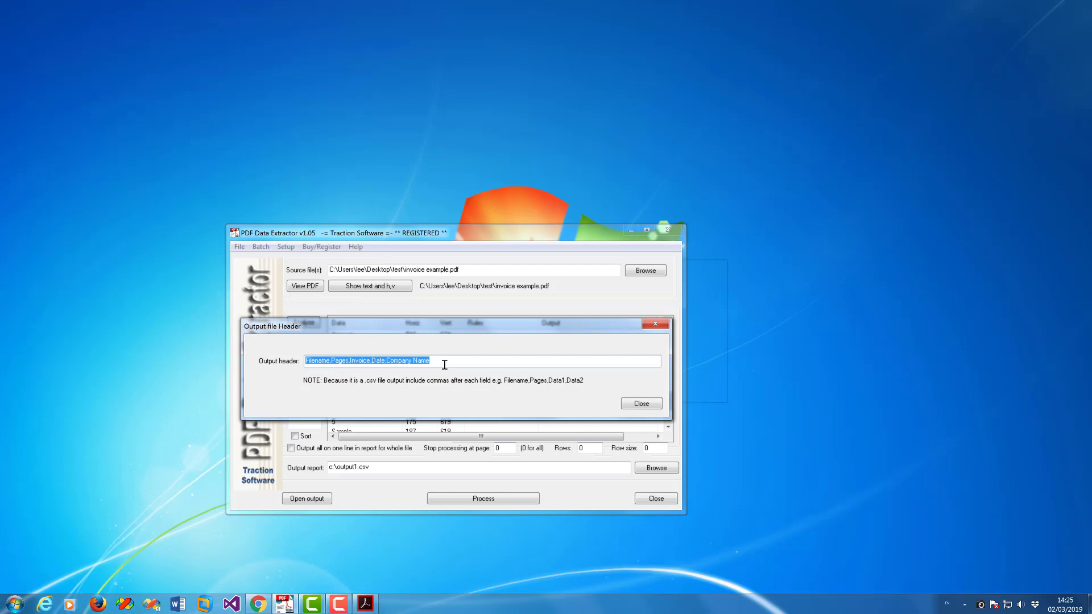
pyautogui.press('End')
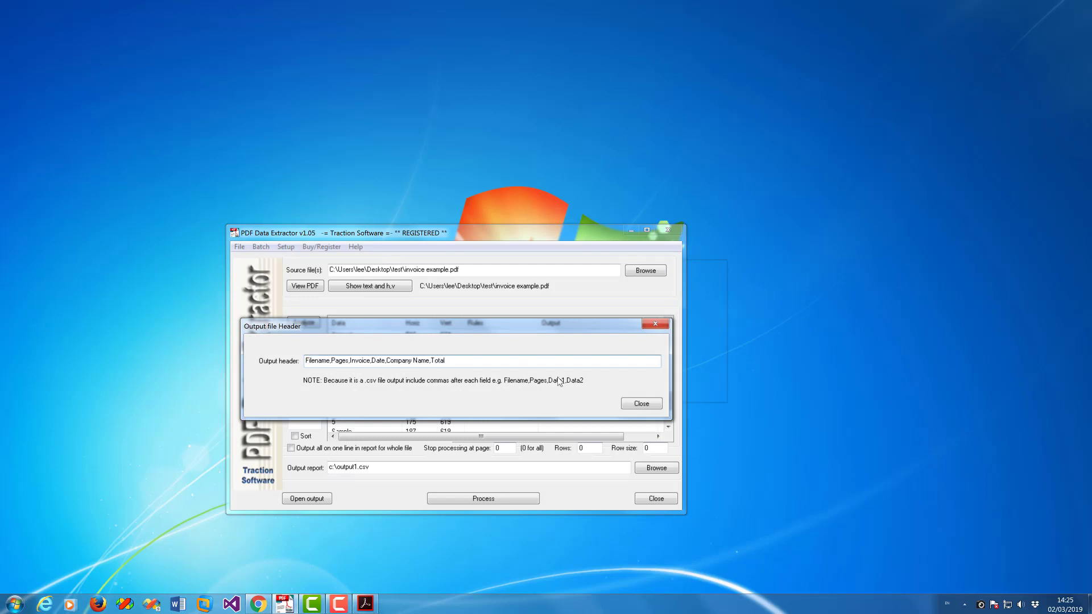
pyautogui.click(646, 405)
# Process the invoice PDF into 9 lines and open the CSV report in Excel.
pyautogui.click(518, 500)
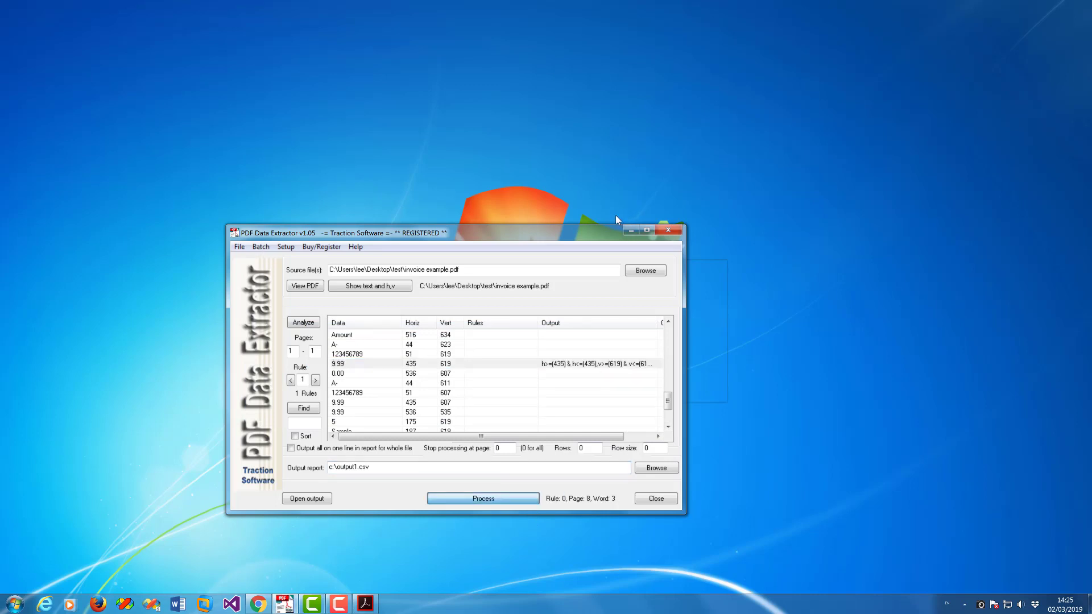
pyautogui.click(501, 407)
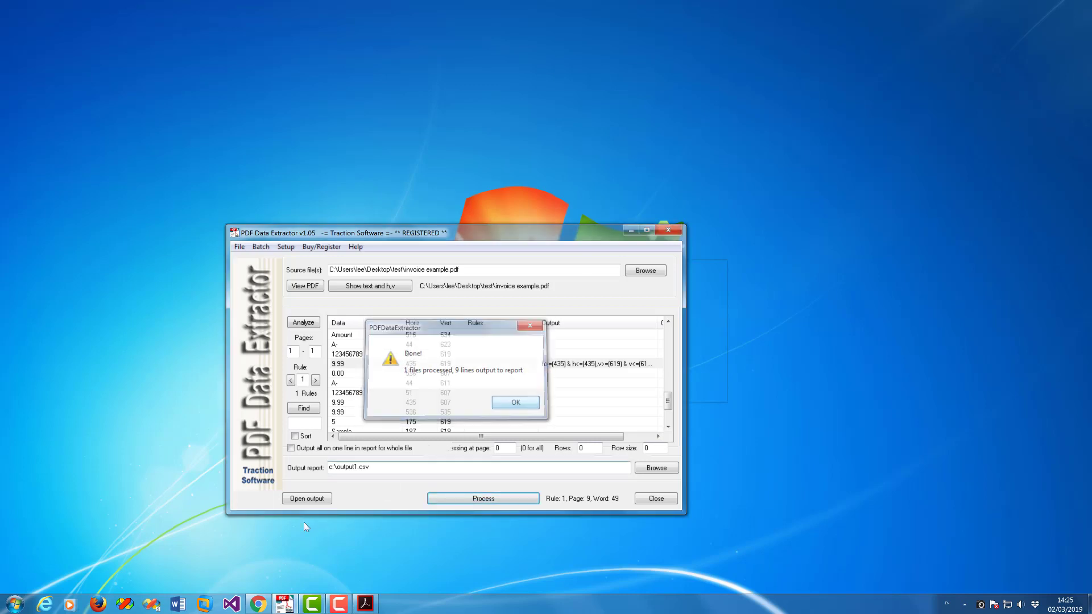
pyautogui.click(308, 498)
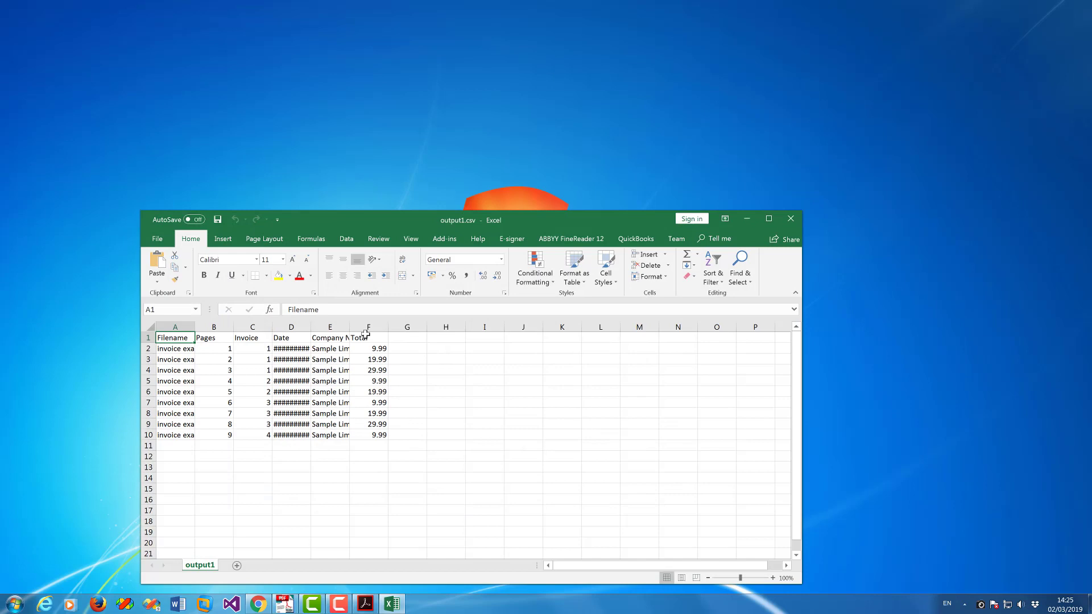
# Widen columns E and D to show Sample Limited and full dates, then move the invoice PDF aside.
pyautogui.moveTo(350, 327); pyautogui.dragTo(414, 326)
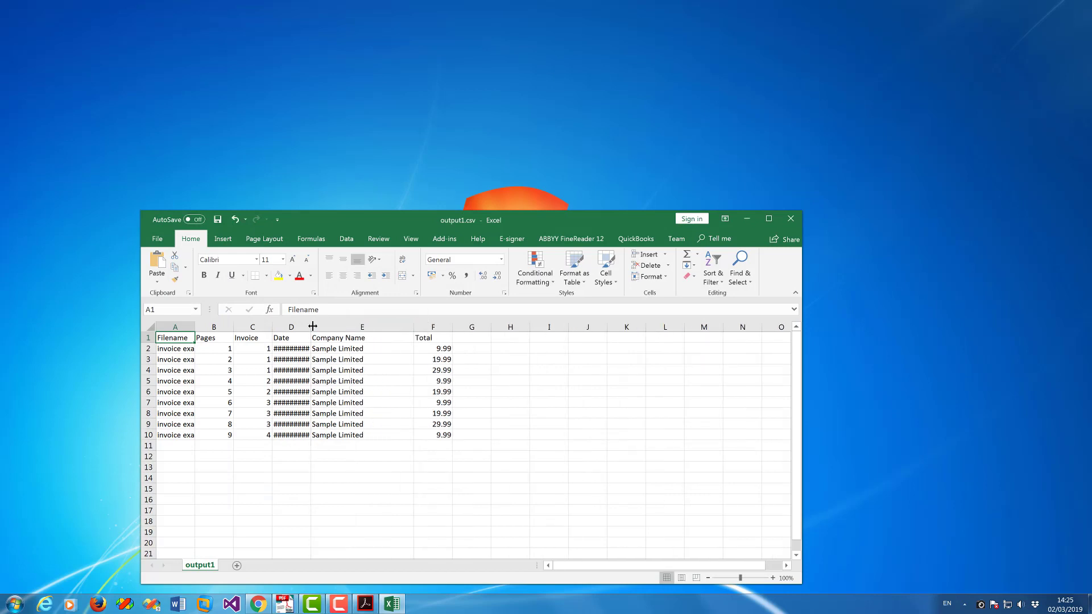
pyautogui.moveTo(312, 326); pyautogui.dragTo(382, 327)
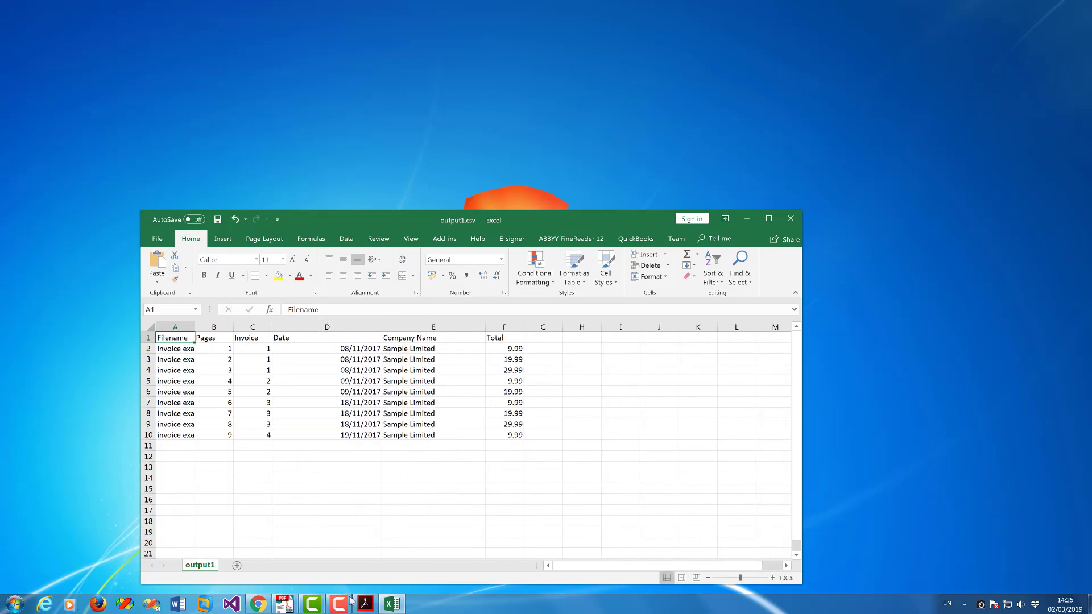
pyautogui.click(366, 604)
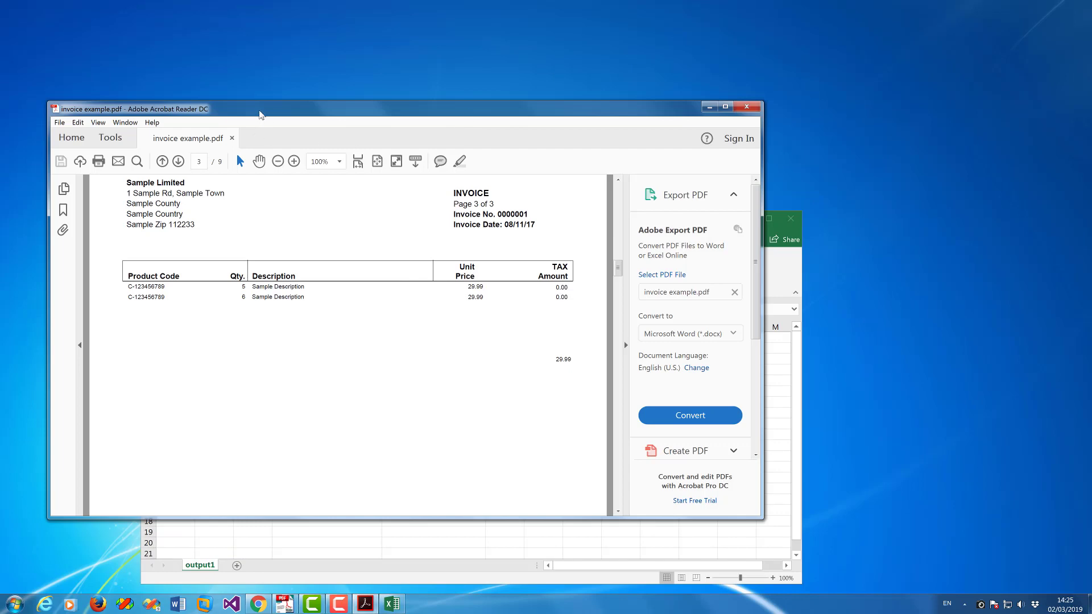
pyautogui.moveTo(261, 112); pyautogui.dragTo(216, 98)
# Shrink the spreadsheet window and place it to the right of the invoice PDF.
pyautogui.click(757, 267)
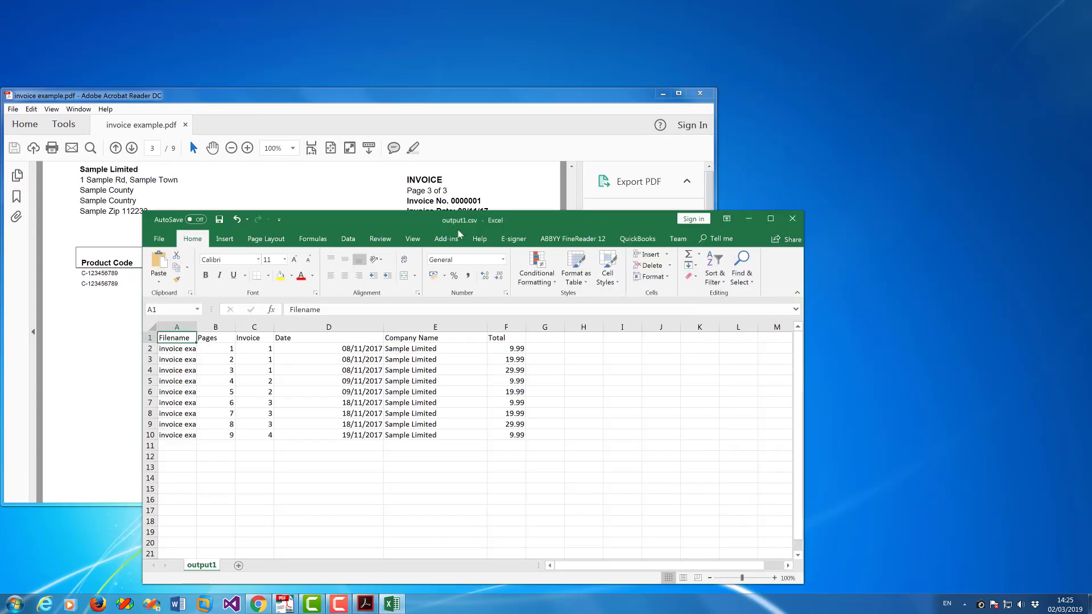
pyautogui.moveTo(296, 219); pyautogui.dragTo(559, 221)
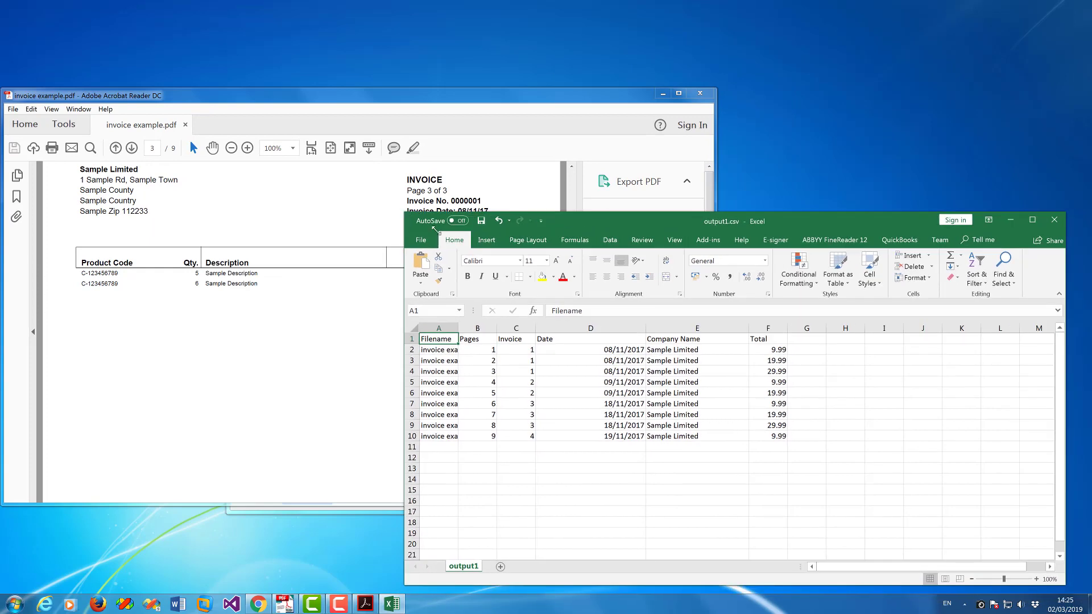
pyautogui.moveTo(435, 228); pyautogui.dragTo(668, 274)
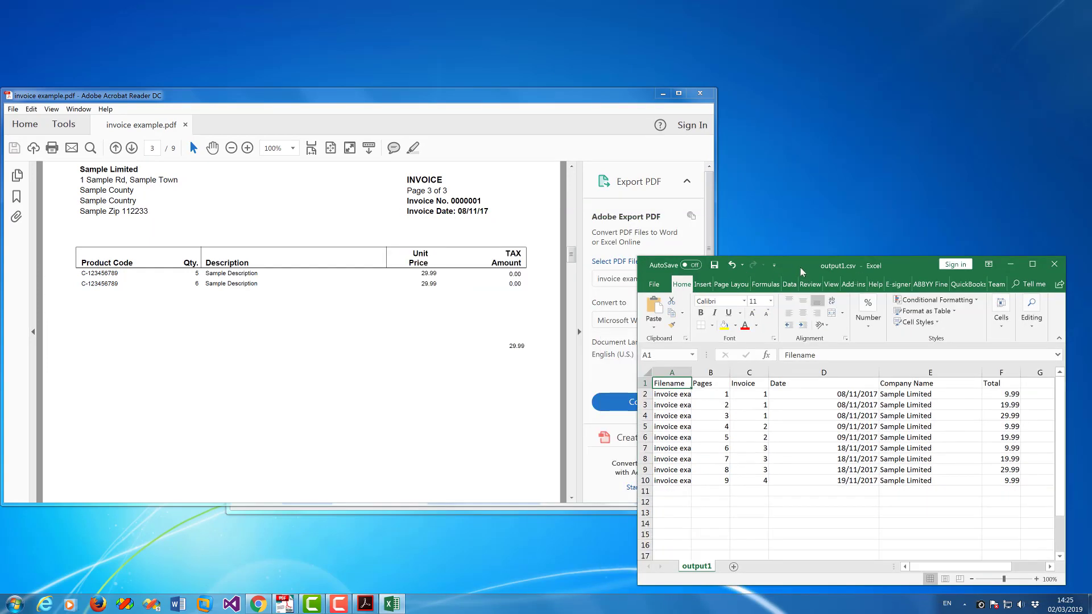
pyautogui.moveTo(802, 272); pyautogui.dragTo(789, 243)
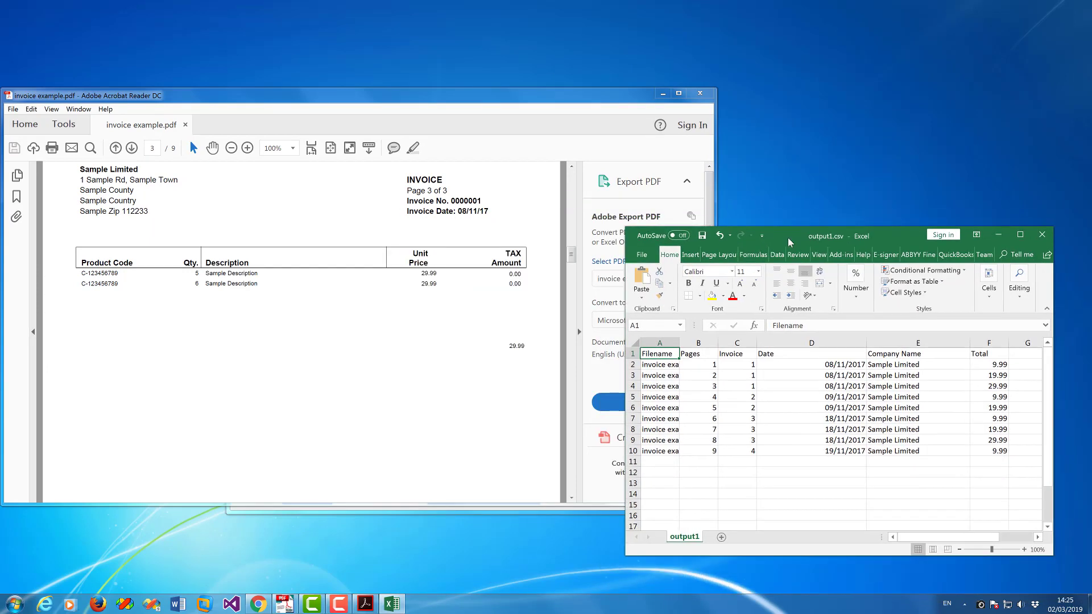
# Compare PDF pages 1–2 against the sheet, checking 19.99 in F3, and widen column A.
pyautogui.doubleClick(118, 149)
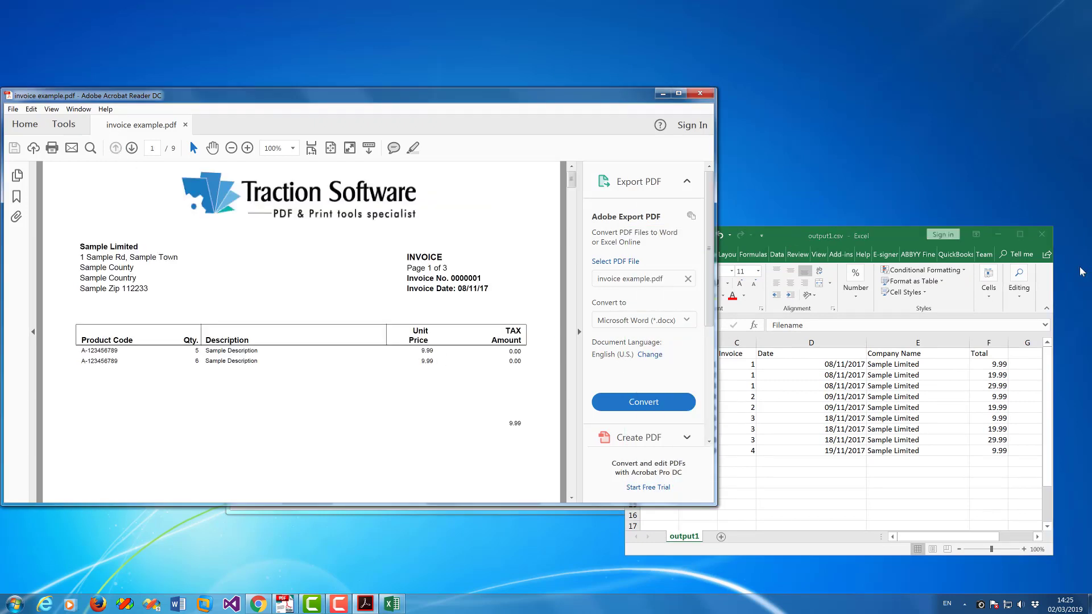
pyautogui.click(906, 246)
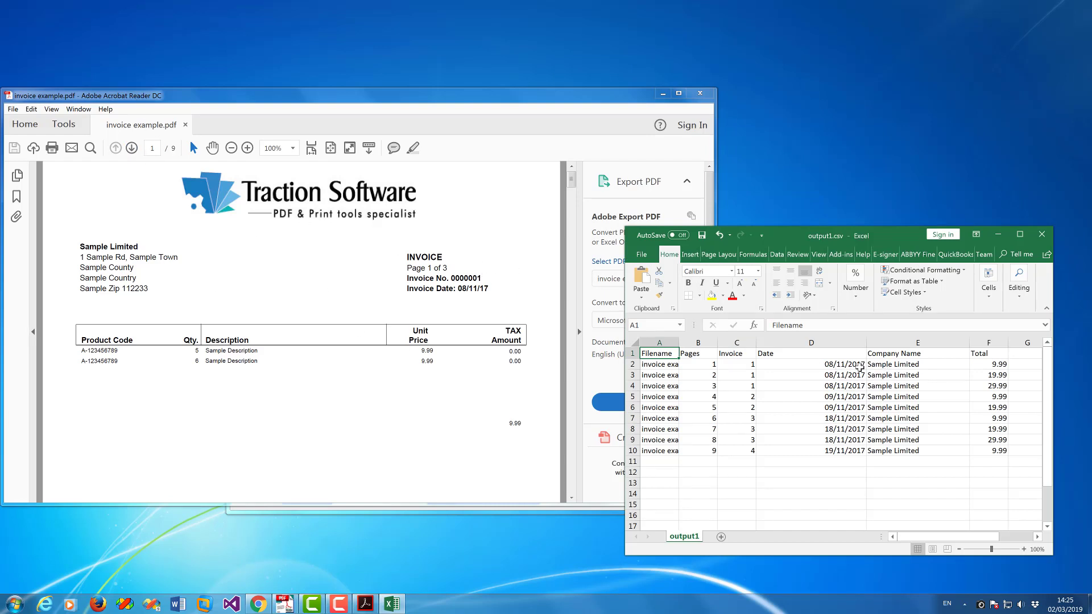
pyautogui.click(131, 149)
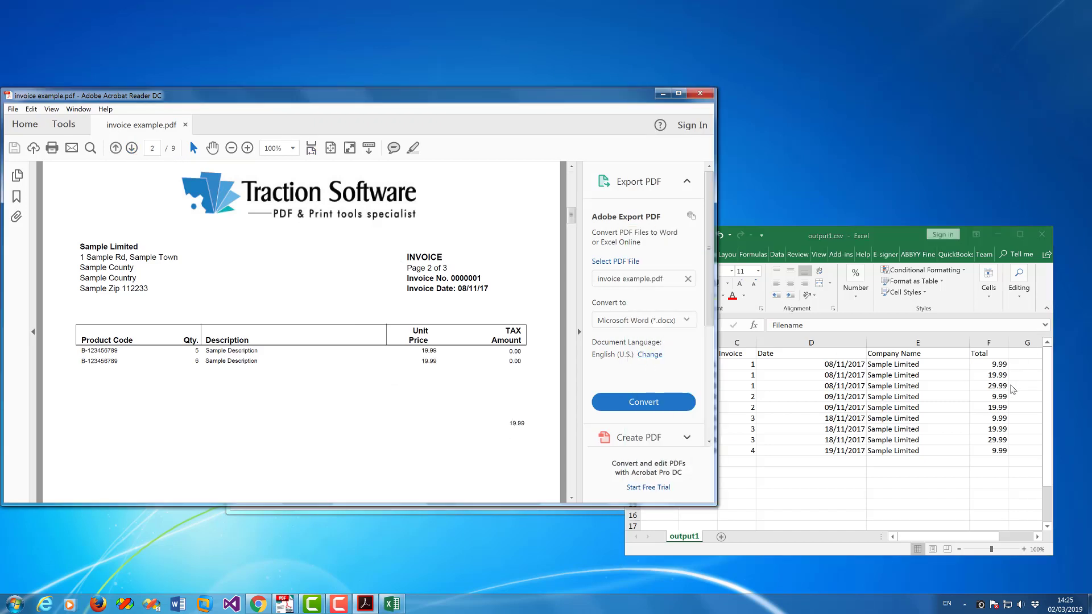
pyautogui.click(997, 376)
pyautogui.click(998, 375)
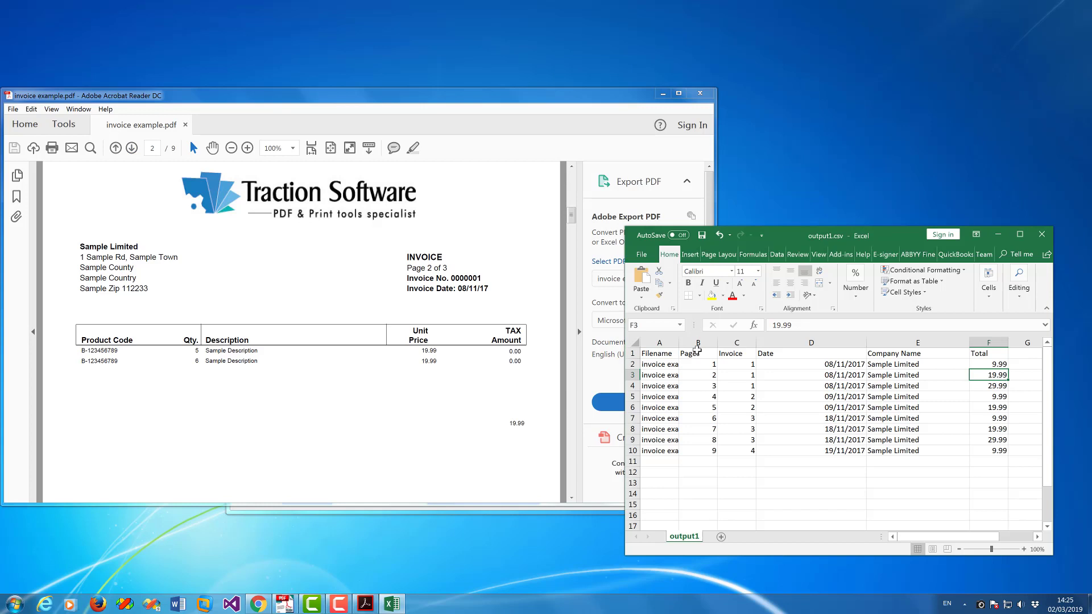
pyautogui.moveTo(679, 343); pyautogui.dragTo(700, 344)
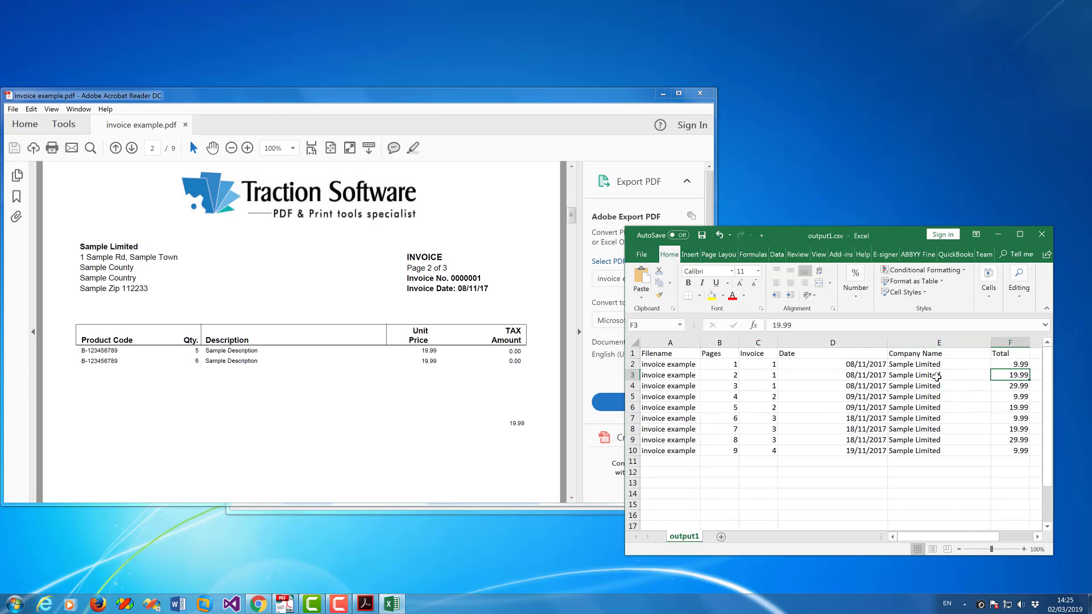
# Show PDF page 4 and confirm its 9.99 total matches cell F5.
pyautogui.click(574, 441)
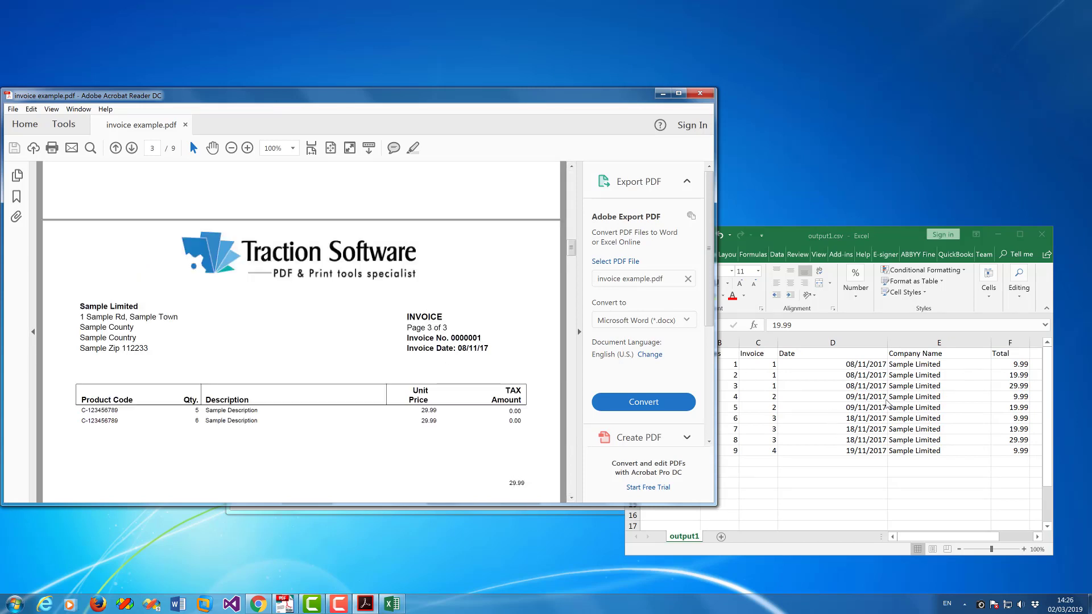
pyautogui.click(572, 468)
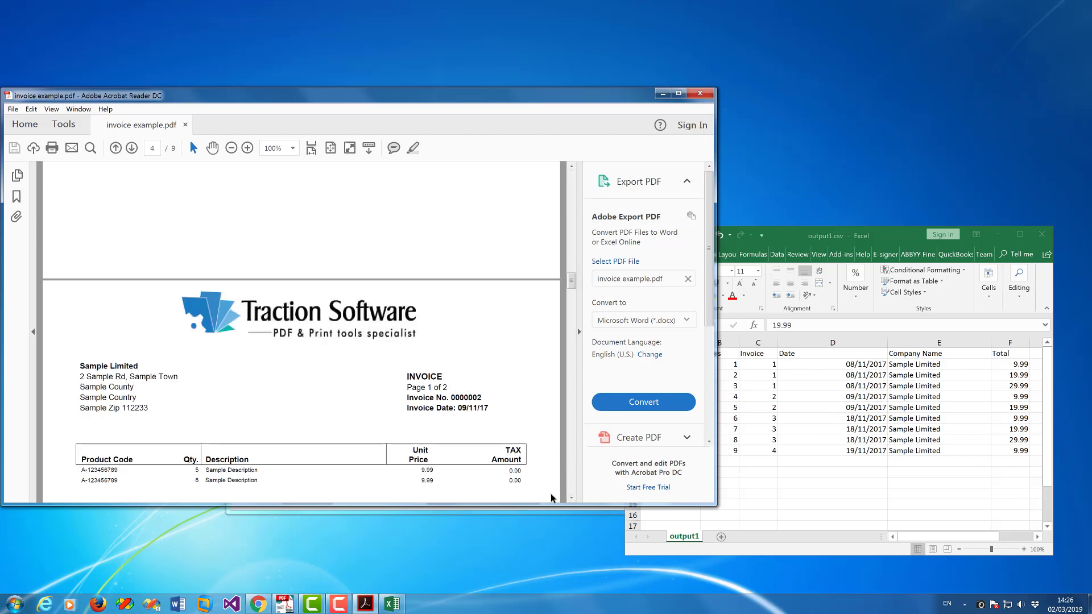
pyautogui.click(572, 499)
pyautogui.click(572, 498)
pyautogui.click(572, 499)
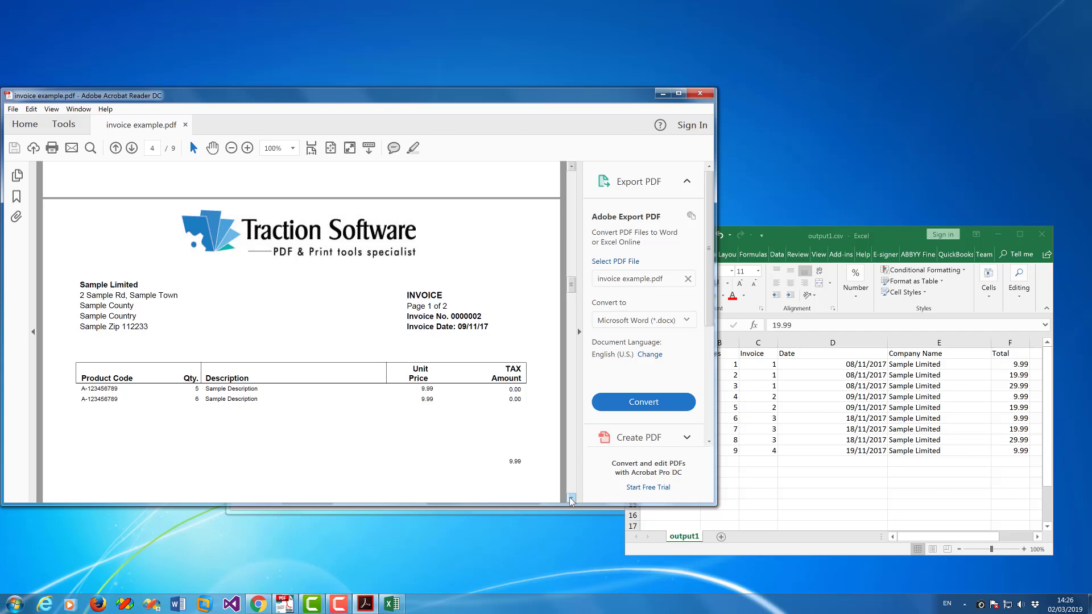
pyautogui.click(1021, 398)
pyautogui.click(1021, 397)
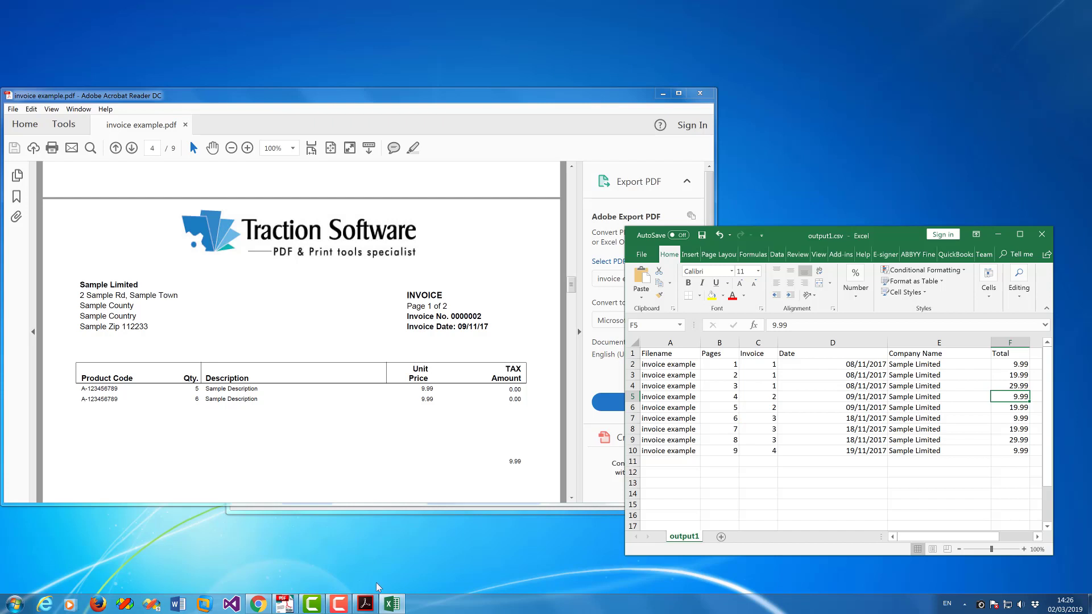
# Save the four-rule extraction setup as the 'example' .pde file in the test folder.
pyautogui.click(285, 604)
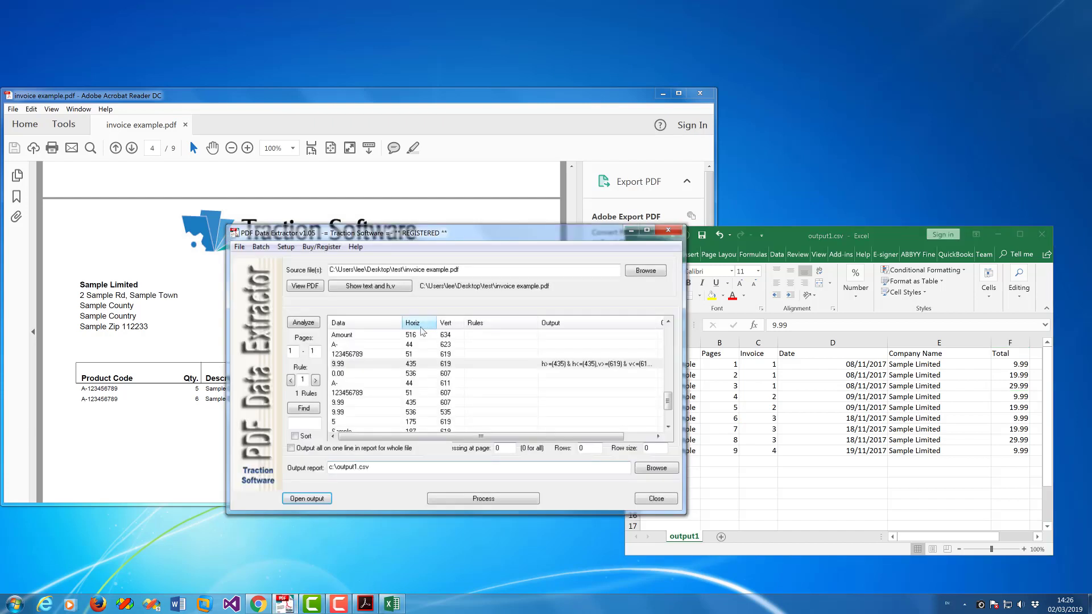
pyautogui.hotkey('alt', 'f')
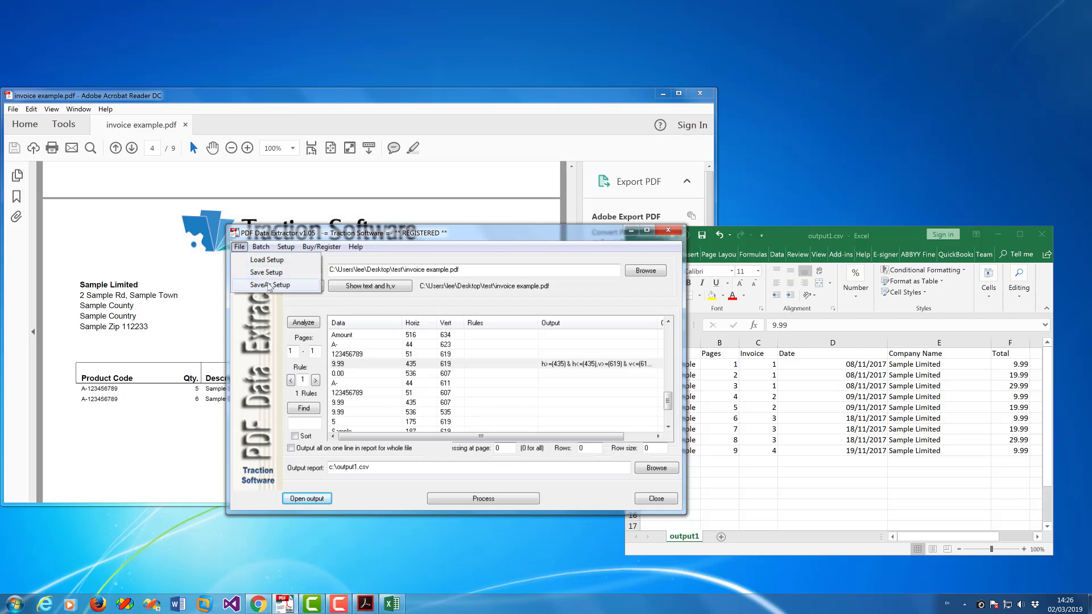
pyautogui.click(266, 285)
pyautogui.press('Tab')
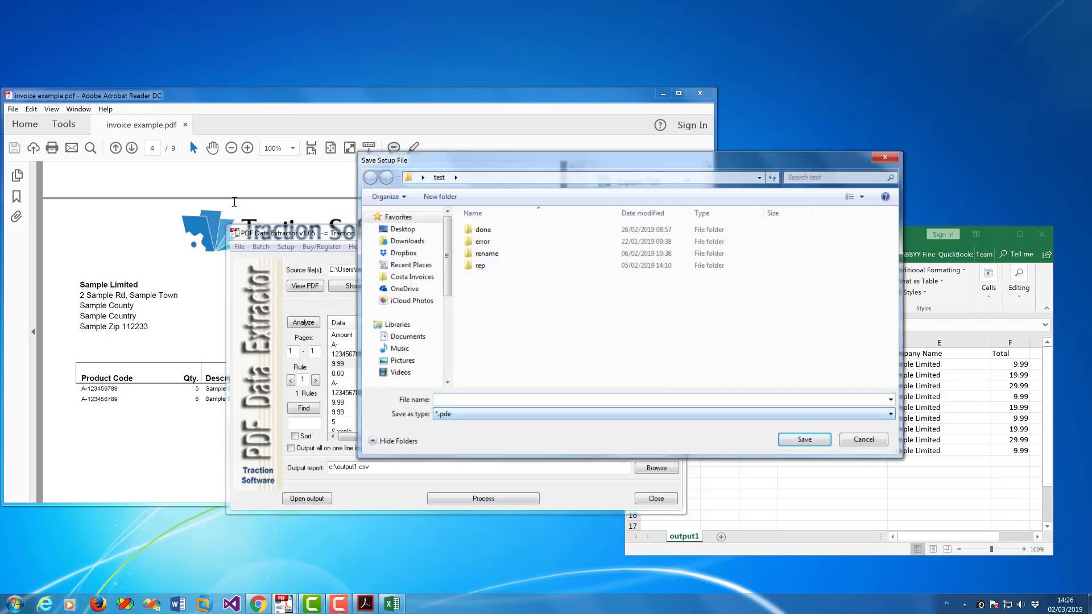
pyautogui.hotkey('shift', 'Tab')
pyautogui.write('exam')
pyautogui.click(807, 439)
pyautogui.click(500, 394)
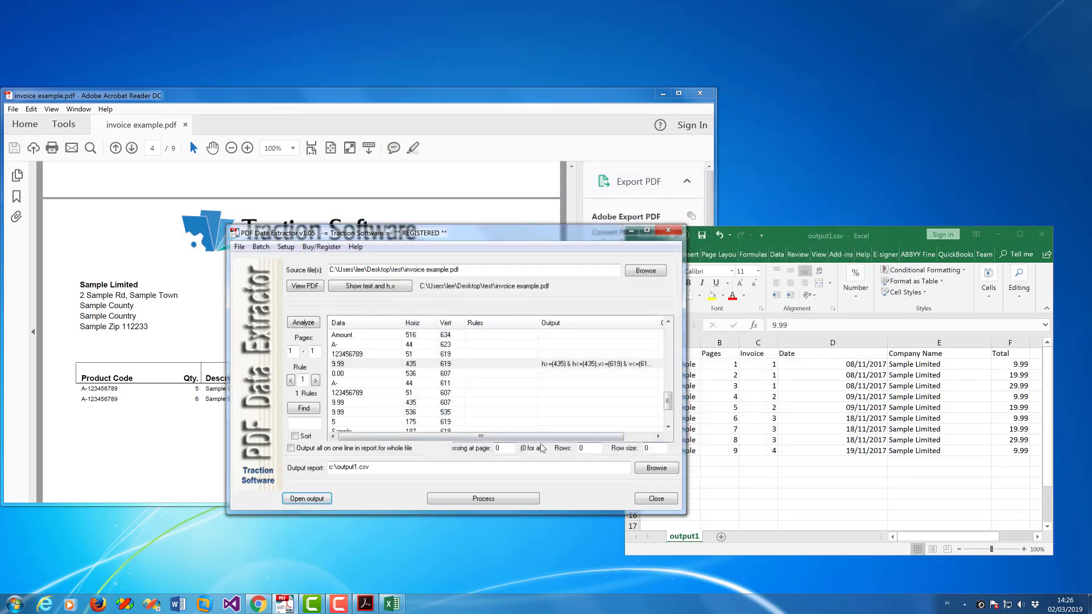